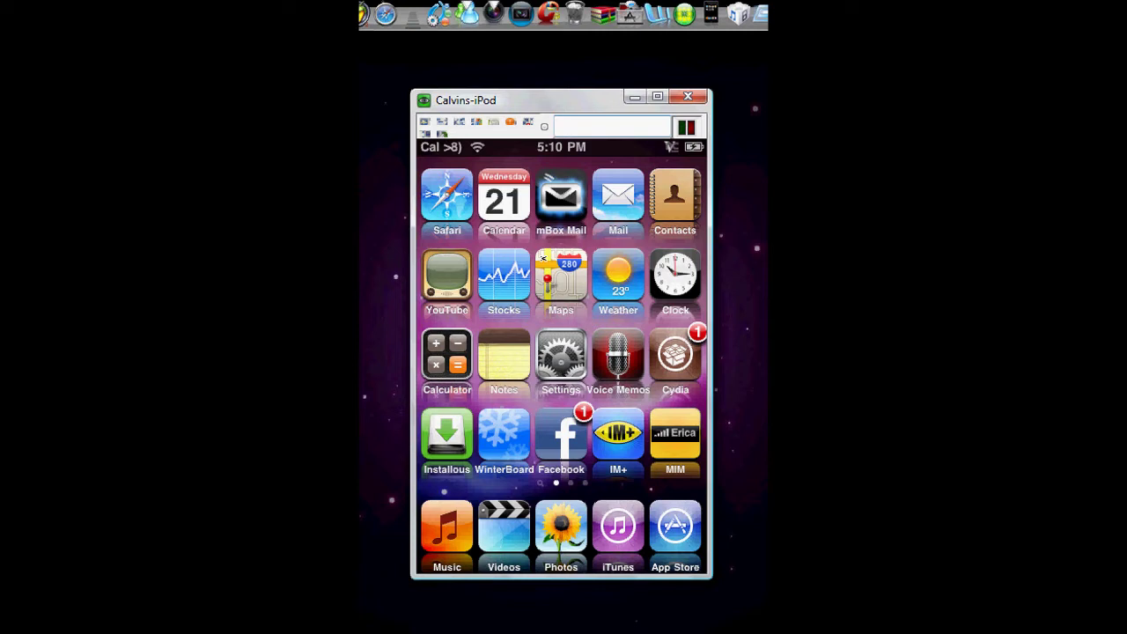
- Launch Cydia on the mirrored iPod
{"action": "left_click", "coordinate": [543, 258]}
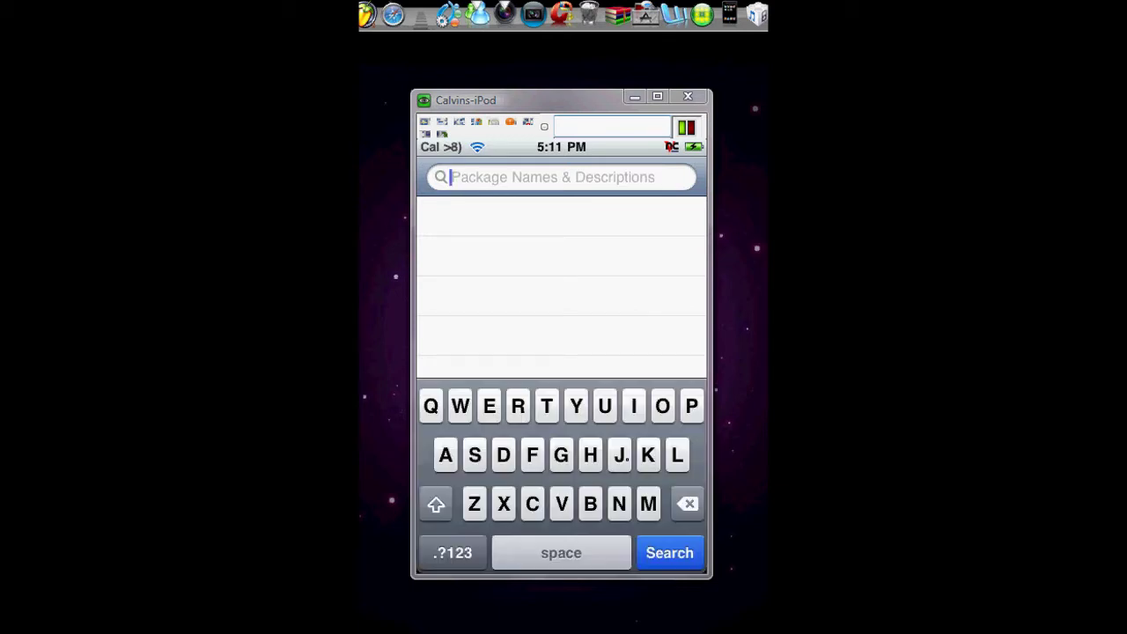
- Search Cydia for 'veency', then send the iPod back to its home screen
{"action": "left_click", "coordinate": [577, 481]}
{"action": "left_click", "coordinate": [489, 406]}
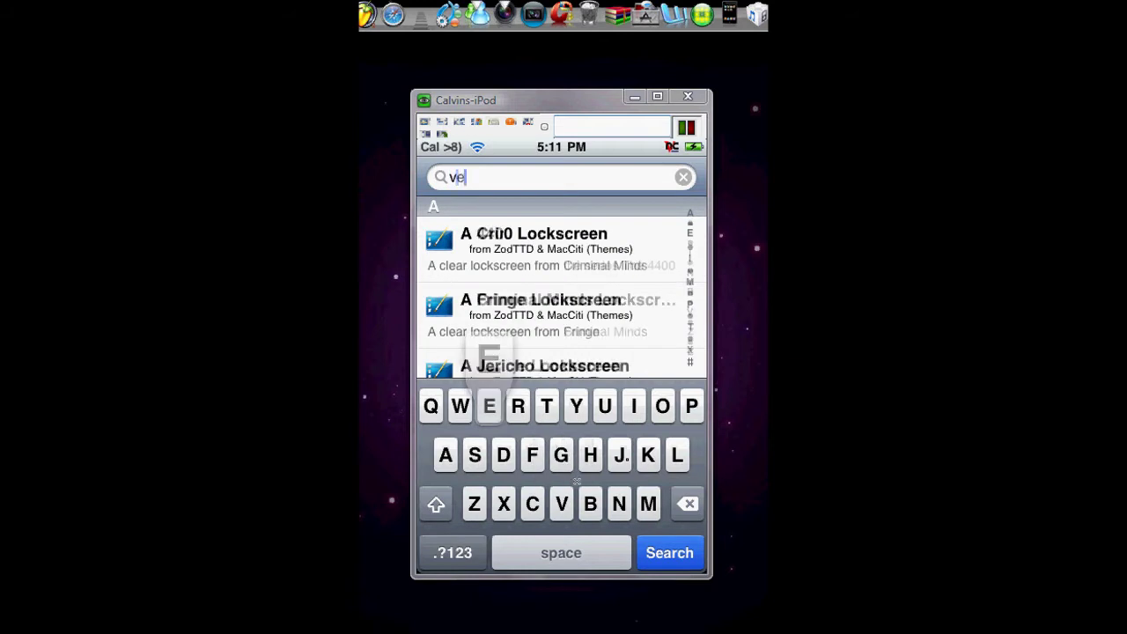
{"action": "left_click", "coordinate": [488, 406]}
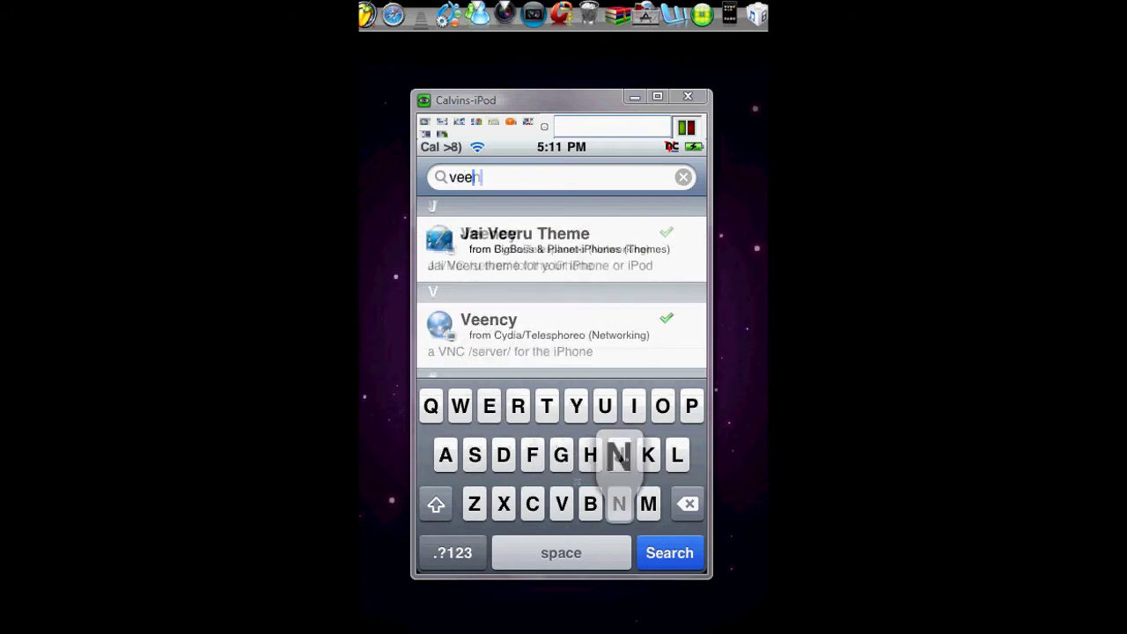
{"action": "left_click", "coordinate": [619, 503]}
{"action": "left_click", "coordinate": [532, 504]}
{"action": "left_click", "coordinate": [575, 406]}
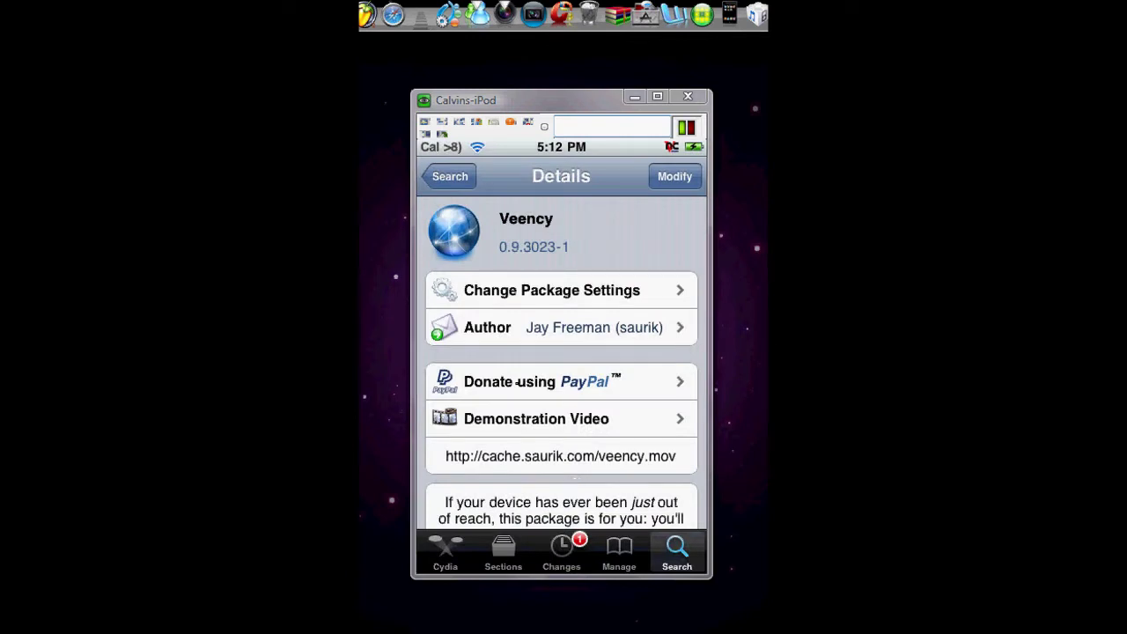
{"action": "right_click", "coordinate": [576, 481]}
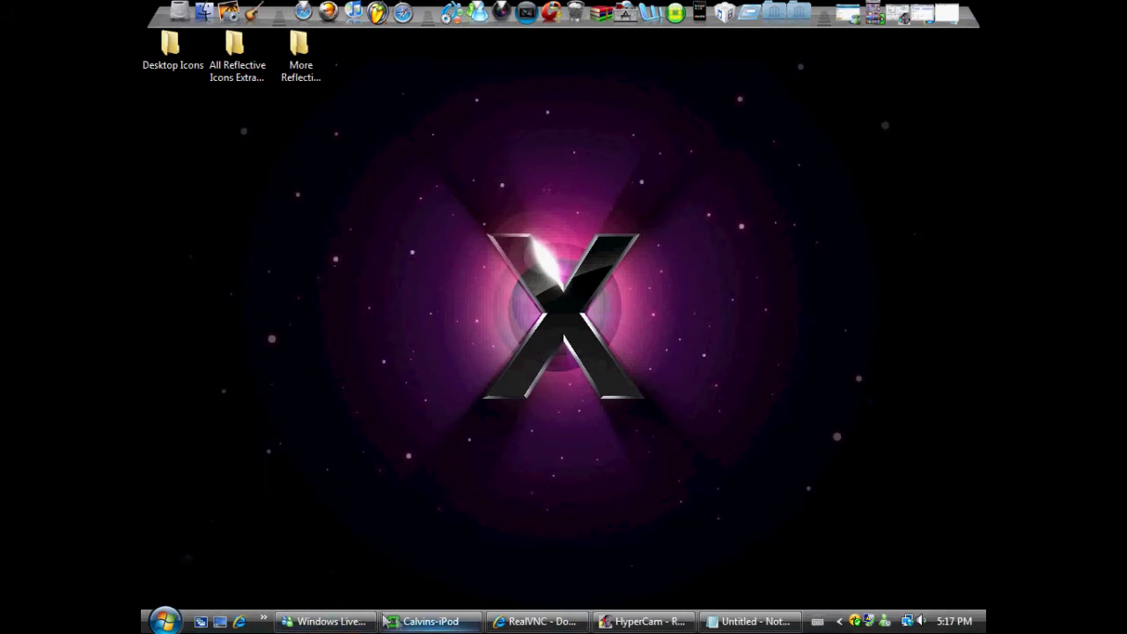
- Bring the RealVNC download page in Internet Explorer to the front
{"action": "mouse_move", "coordinate": [426, 620]}
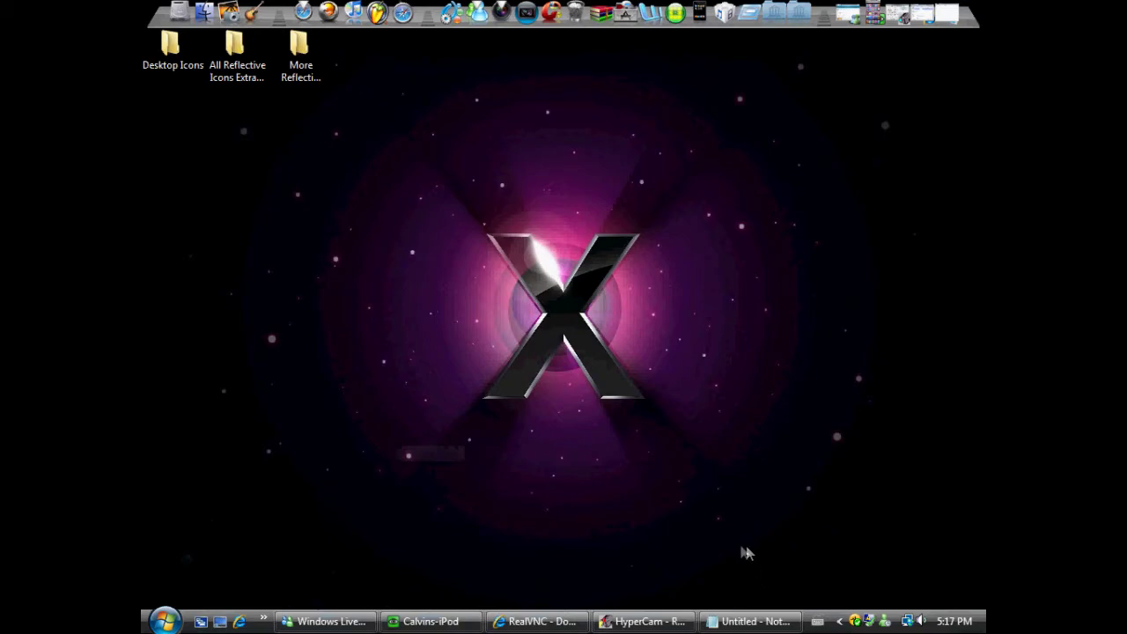
{"action": "left_click", "coordinate": [551, 623]}
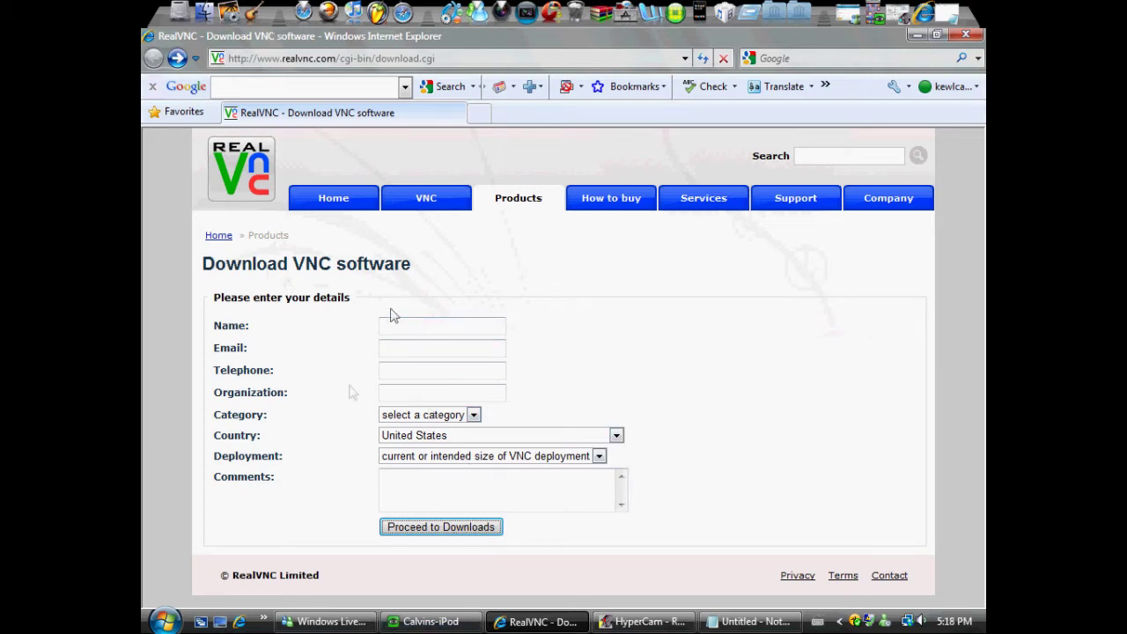
- Skip the empty details form via Proceed to Downloads and browse the VNC editions list
{"action": "left_click", "coordinate": [447, 343]}
{"action": "left_click", "coordinate": [461, 531]}
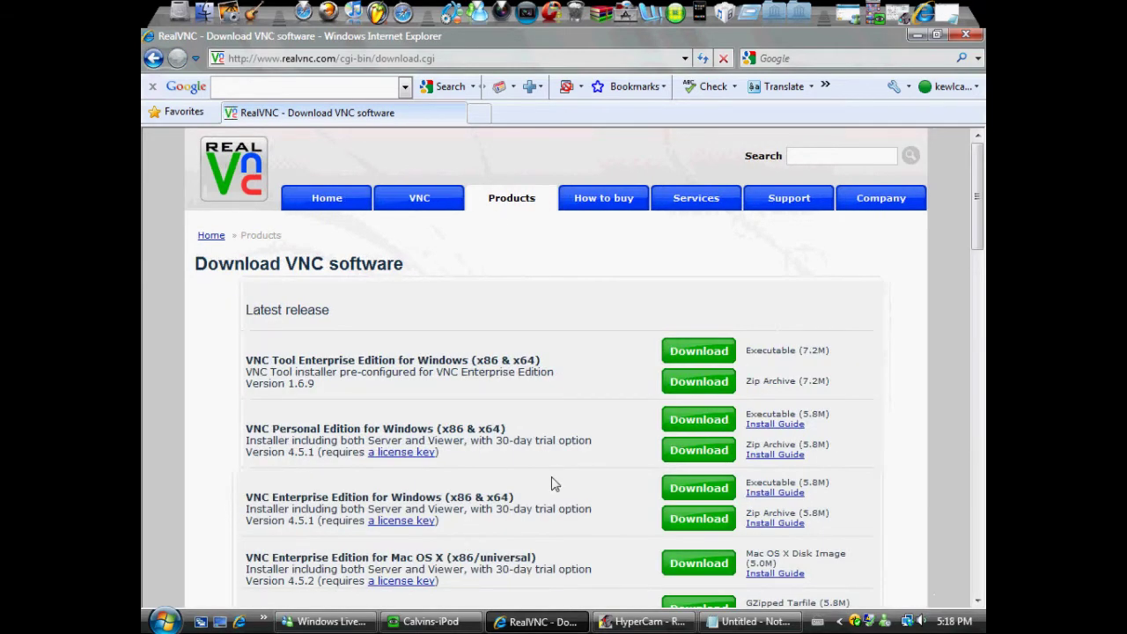
{"action": "scroll", "coordinate": [546, 459], "scroll_direction": "down", "scroll_amount": 8}
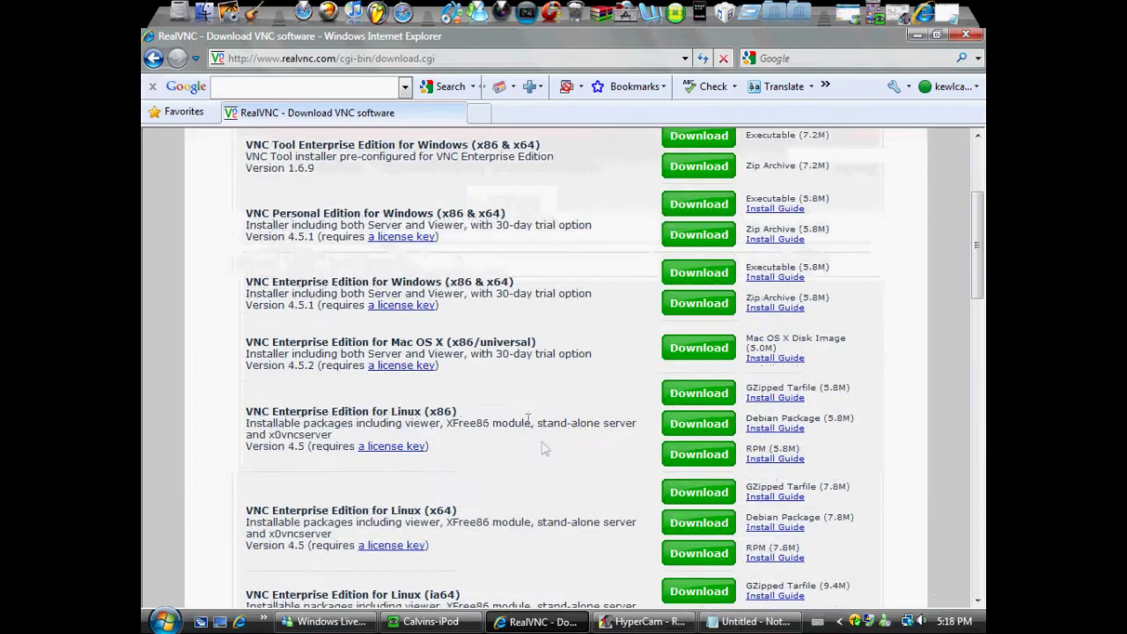
{"action": "scroll", "coordinate": [545, 459], "scroll_direction": "down", "scroll_amount": 5}
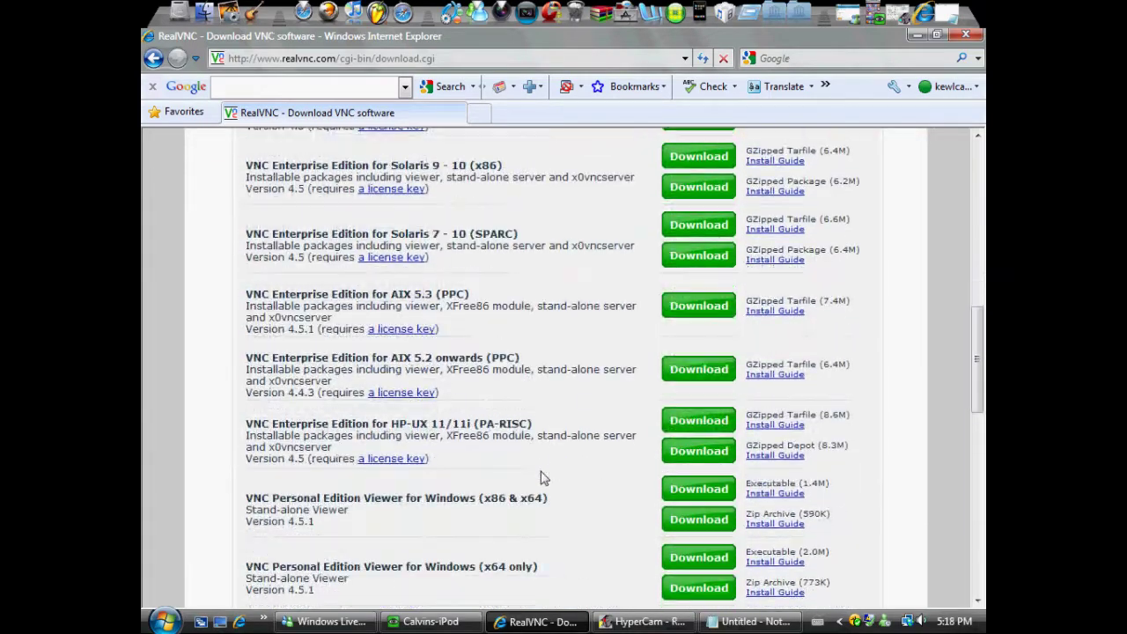
{"action": "scroll", "coordinate": [543, 478], "scroll_direction": "up", "scroll_amount": 13}
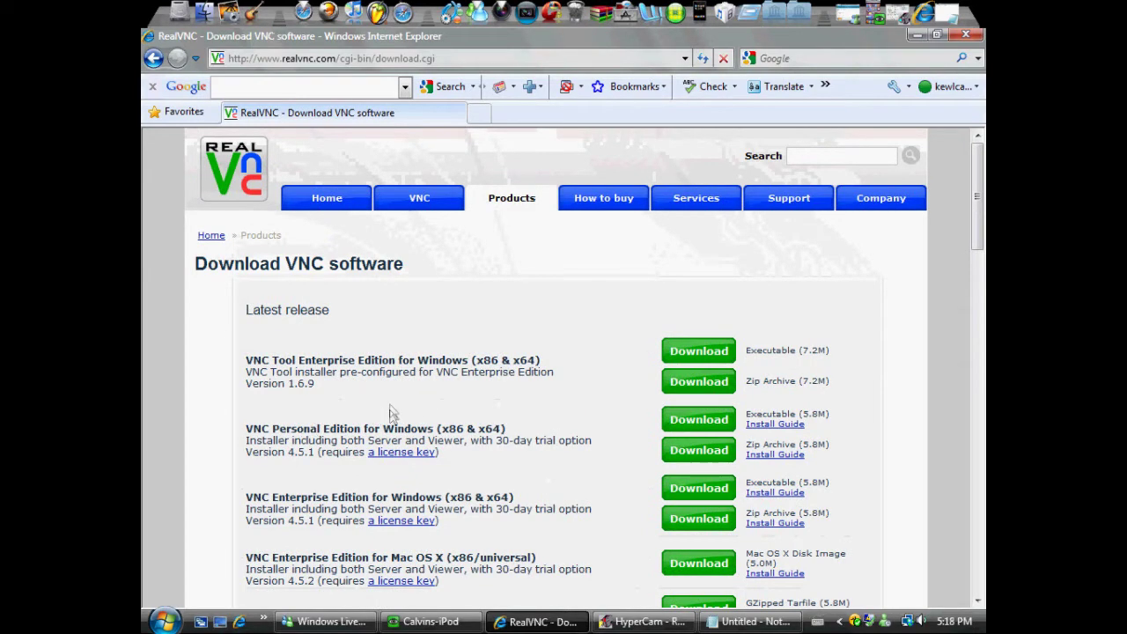
{"action": "scroll", "coordinate": [410, 415], "scroll_direction": "down", "scroll_amount": 3}
{"action": "scroll", "coordinate": [409, 416], "scroll_direction": "down", "scroll_amount": 10}
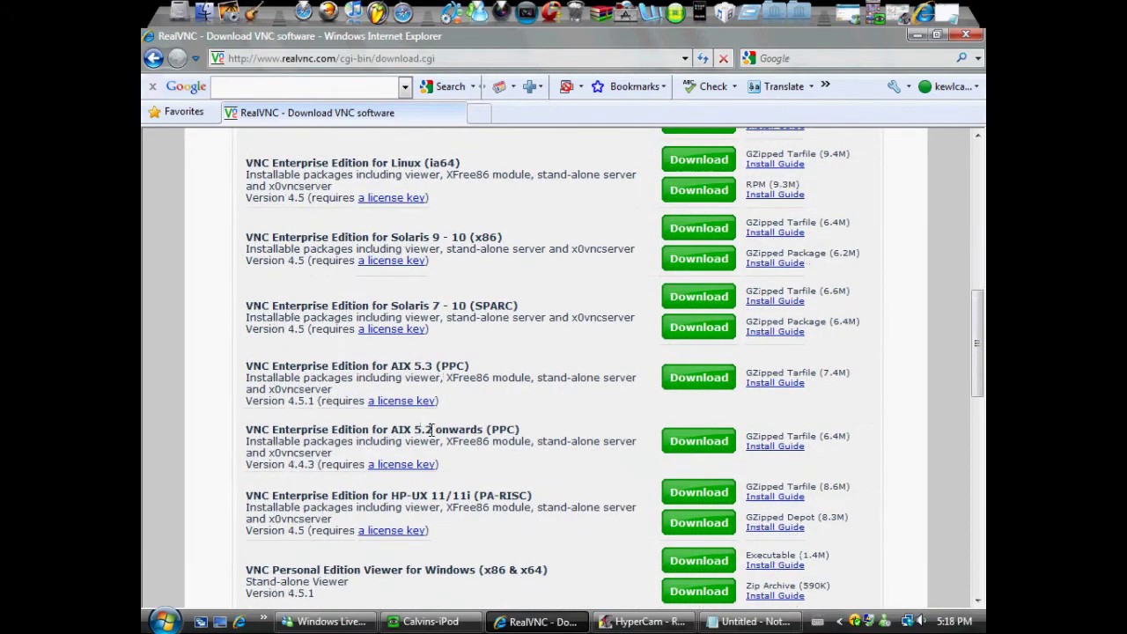
{"action": "scroll", "coordinate": [422, 421], "scroll_direction": "up", "scroll_amount": 15}
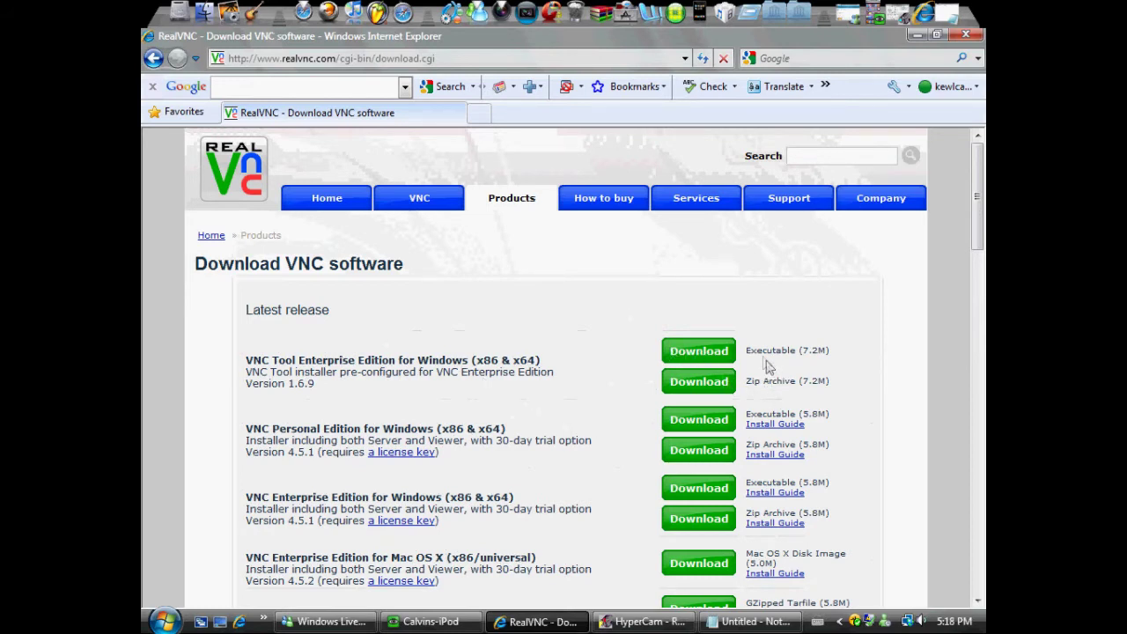
- Accept the VNC Tool licence, request vnc-tool-1_6_9-x86_win32.zip, then cancel the download prompt
{"action": "left_click", "coordinate": [717, 387]}
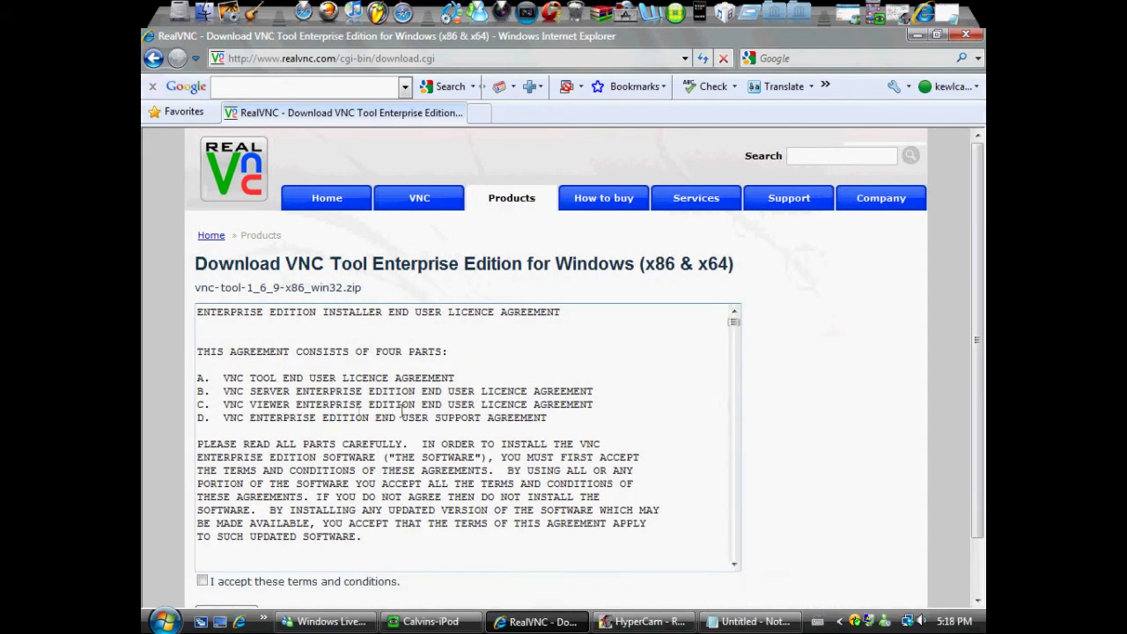
{"action": "scroll", "coordinate": [205, 392], "scroll_direction": "down", "scroll_amount": 2}
{"action": "scroll", "coordinate": [786, 311], "scroll_direction": "down", "scroll_amount": 1}
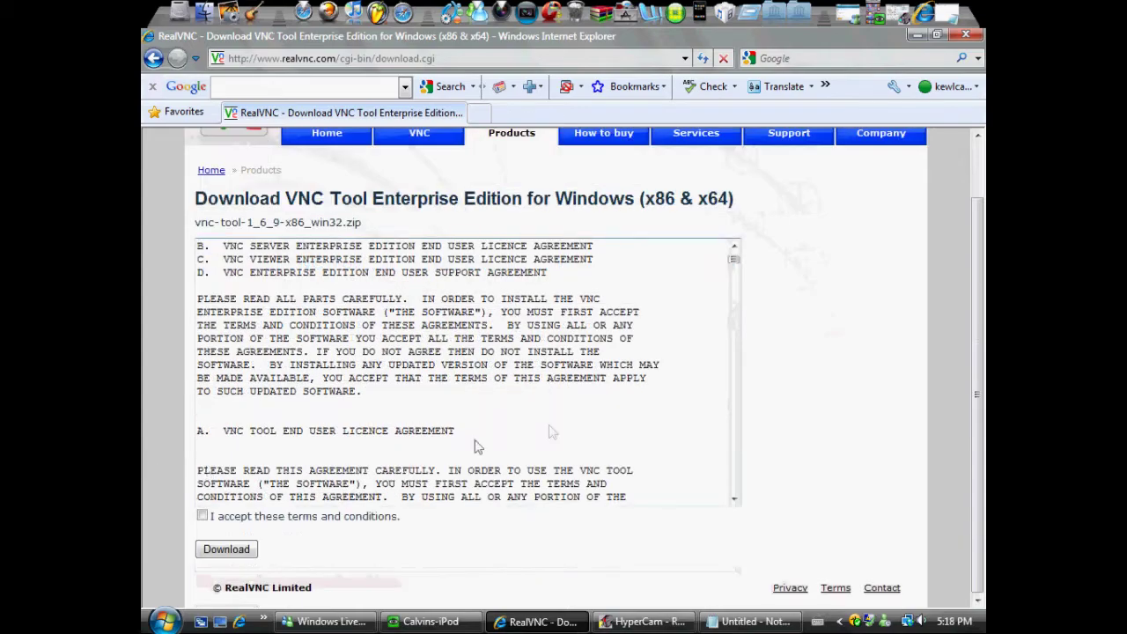
{"action": "scroll", "coordinate": [578, 352], "scroll_direction": "down", "scroll_amount": 2}
{"action": "mouse_move", "coordinate": [734, 263]}
{"action": "left_mouse_down"}
{"action": "mouse_move", "coordinate": [730, 493]}
{"action": "mouse_move", "coordinate": [747, 264]}
{"action": "left_mouse_up"}
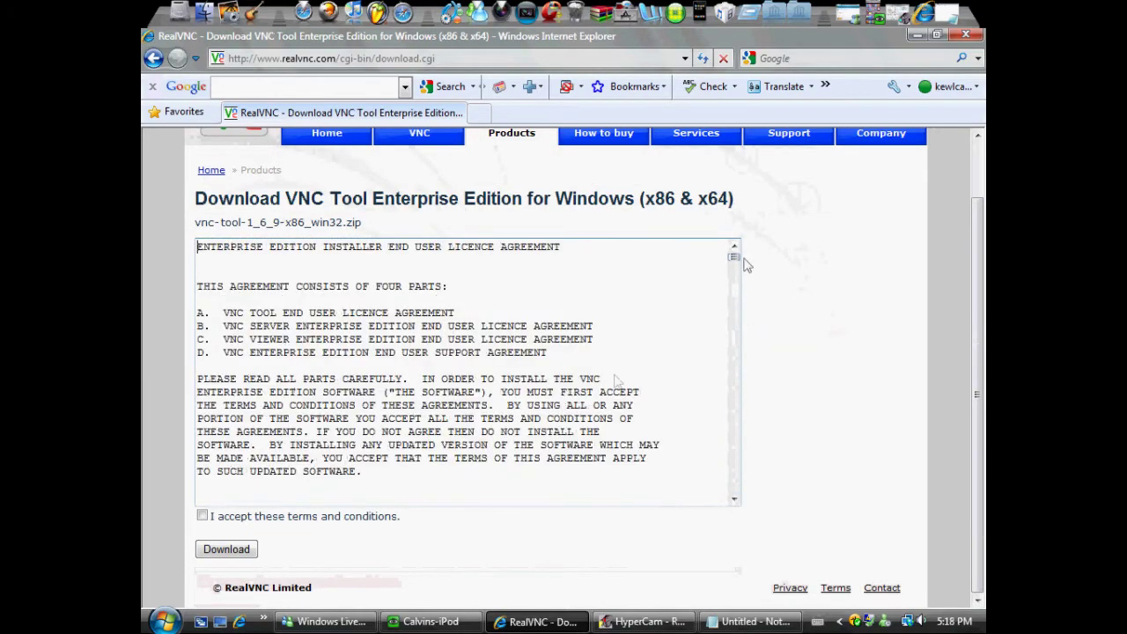
{"action": "left_click", "coordinate": [202, 516]}
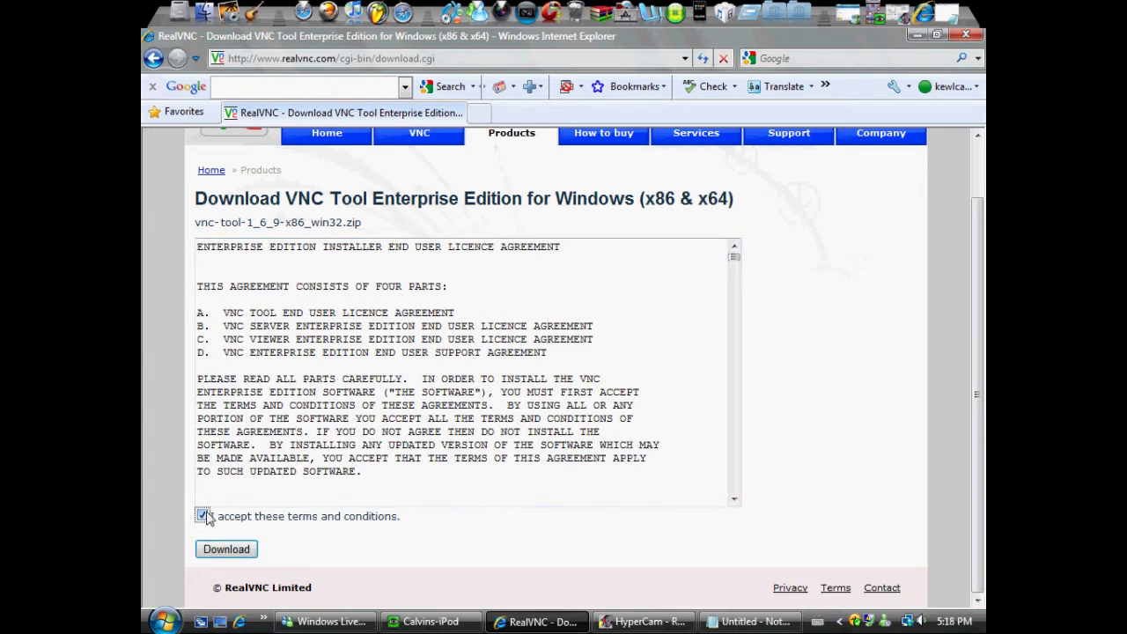
{"action": "left_click", "coordinate": [211, 555]}
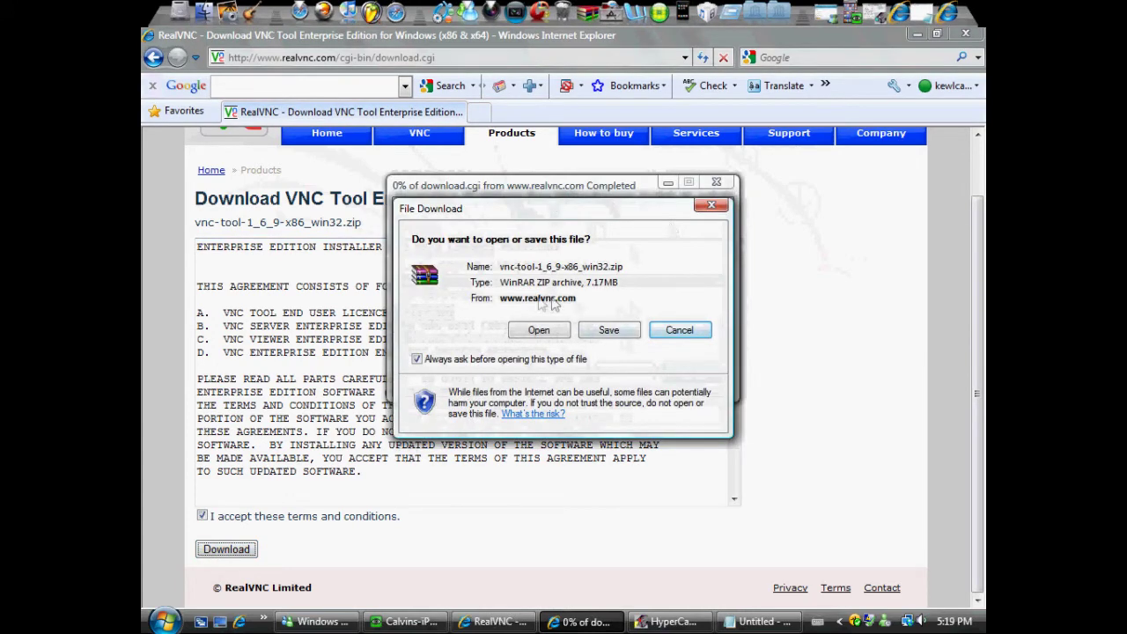
{"action": "left_click", "coordinate": [711, 207]}
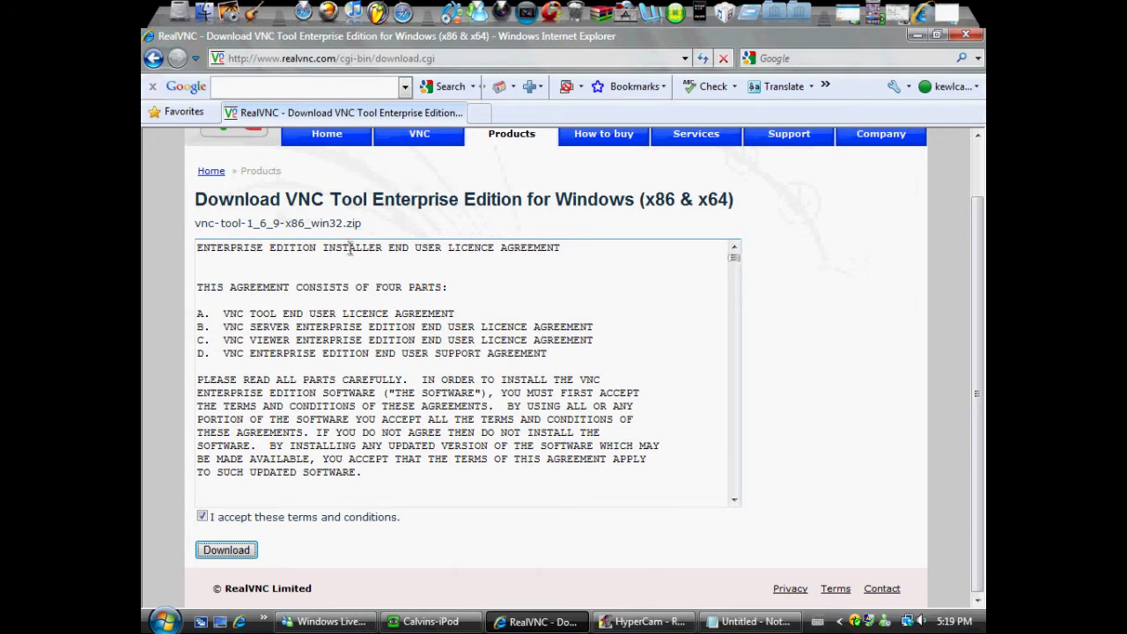
{"action": "scroll", "coordinate": [823, 493], "scroll_direction": "up", "scroll_amount": 1}
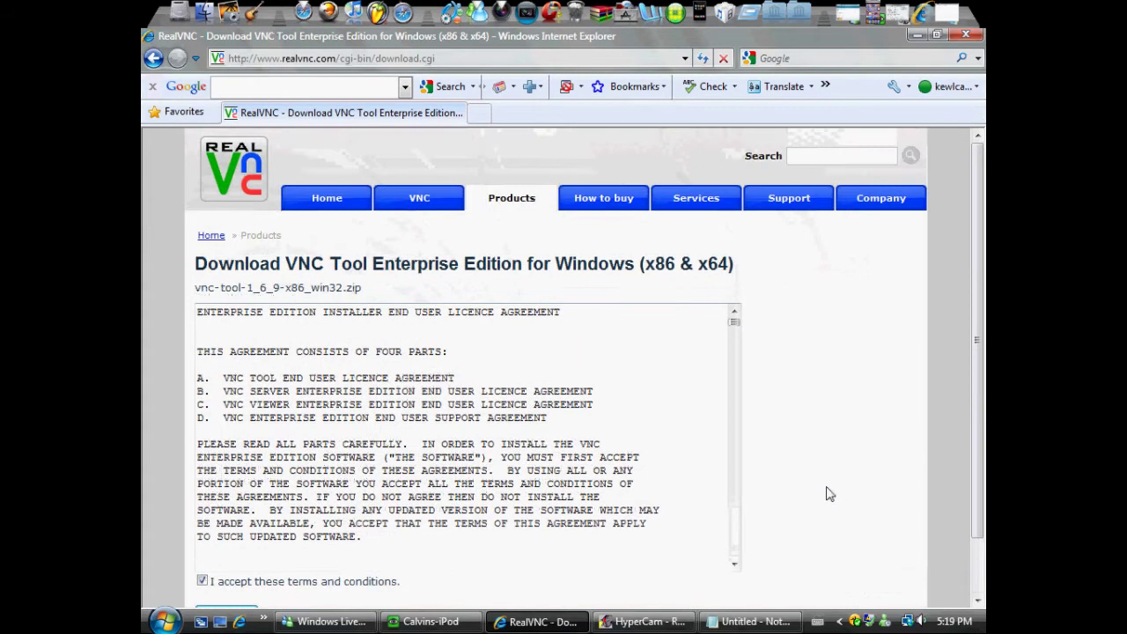
- Launch UltraVNC Viewer, clear the 192.168.0.100 address, and open Settings on the mirrored iPod
{"action": "left_click", "coordinate": [917, 35]}
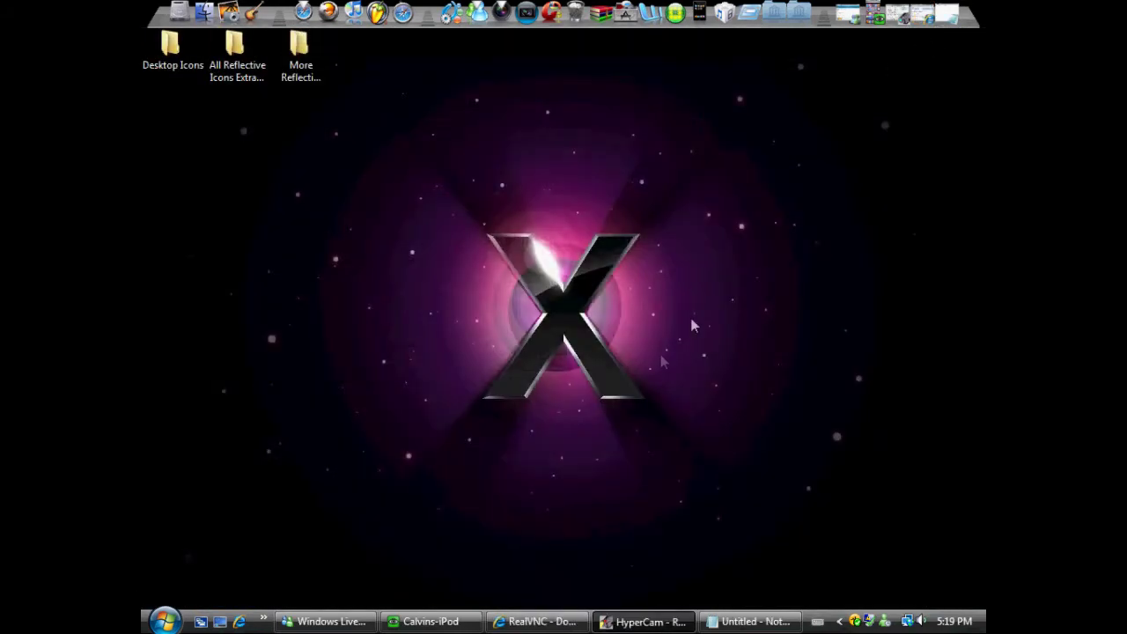
{"action": "left_click", "coordinate": [163, 620]}
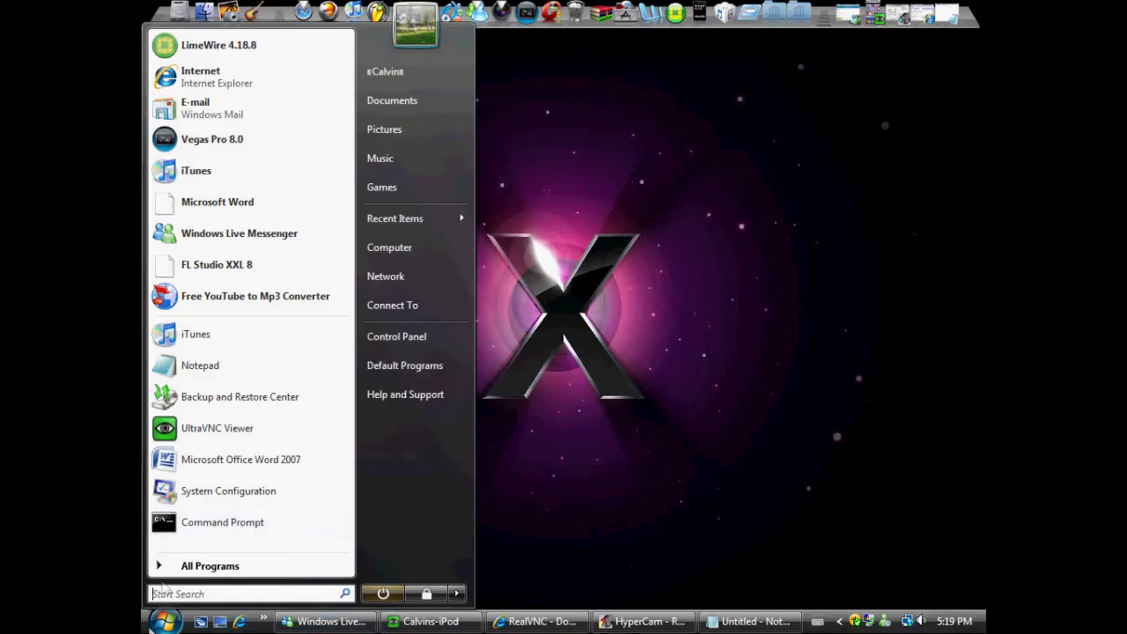
{"action": "left_click", "coordinate": [221, 428]}
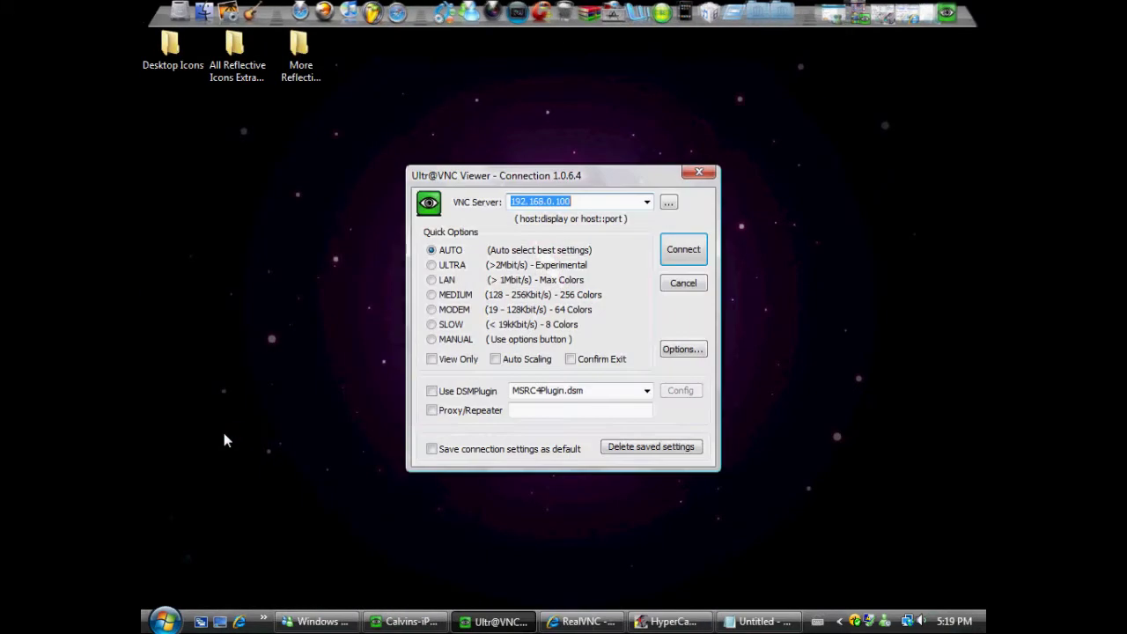
{"action": "left_click", "coordinate": [581, 201]}
{"action": "double_click", "coordinate": [581, 202]}
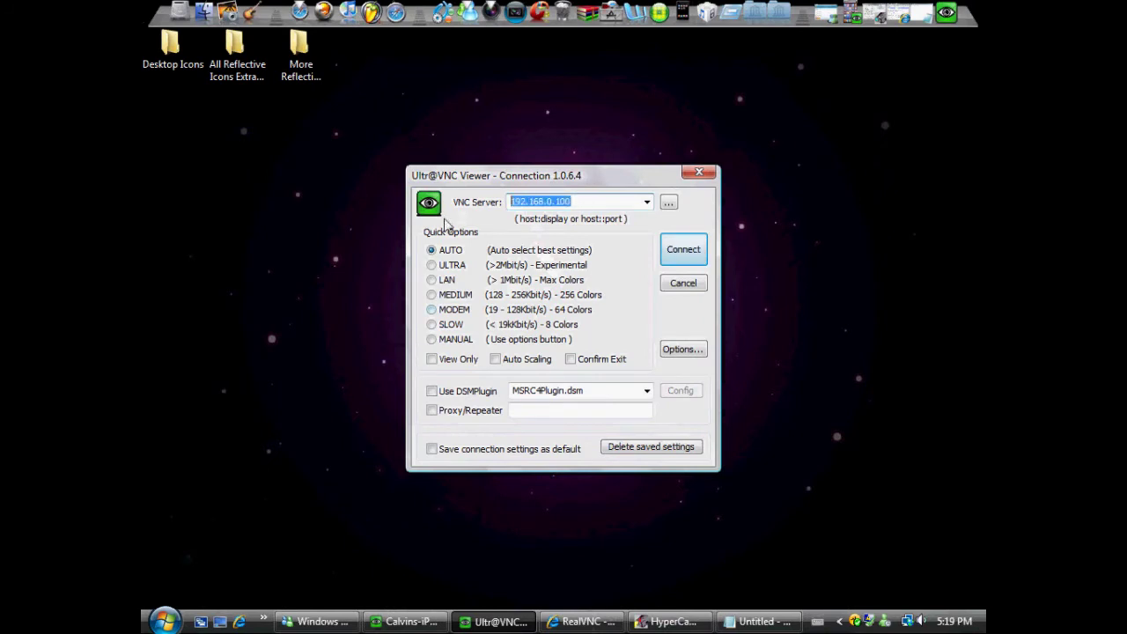
{"action": "key", "text": "Delete"}
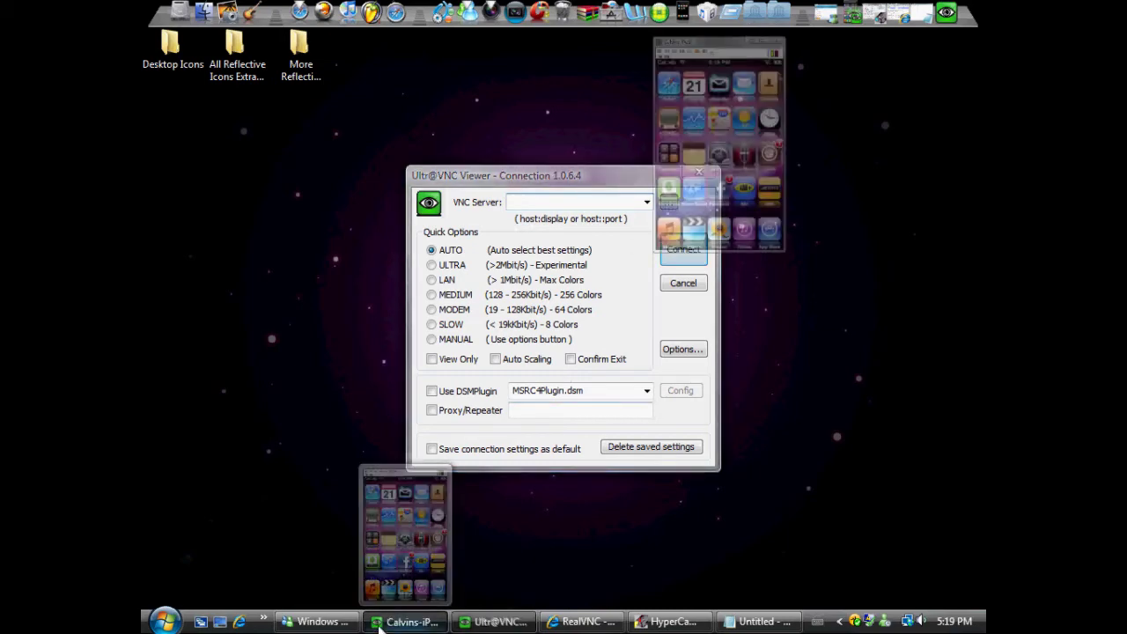
{"action": "left_click", "coordinate": [405, 622]}
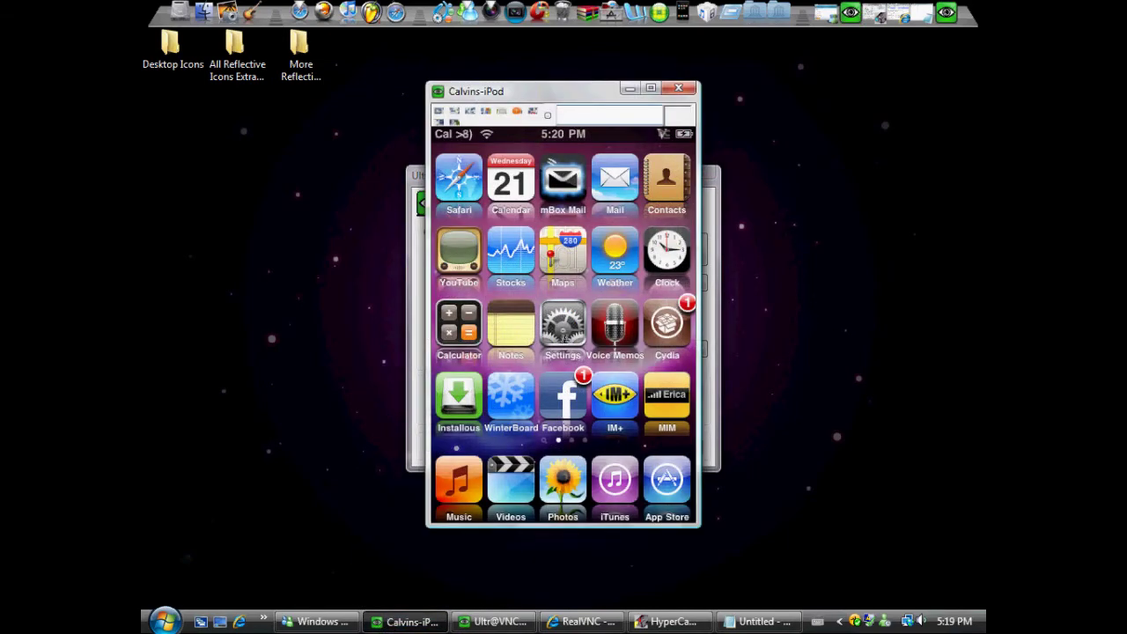
{"action": "left_click", "coordinate": [564, 333]}
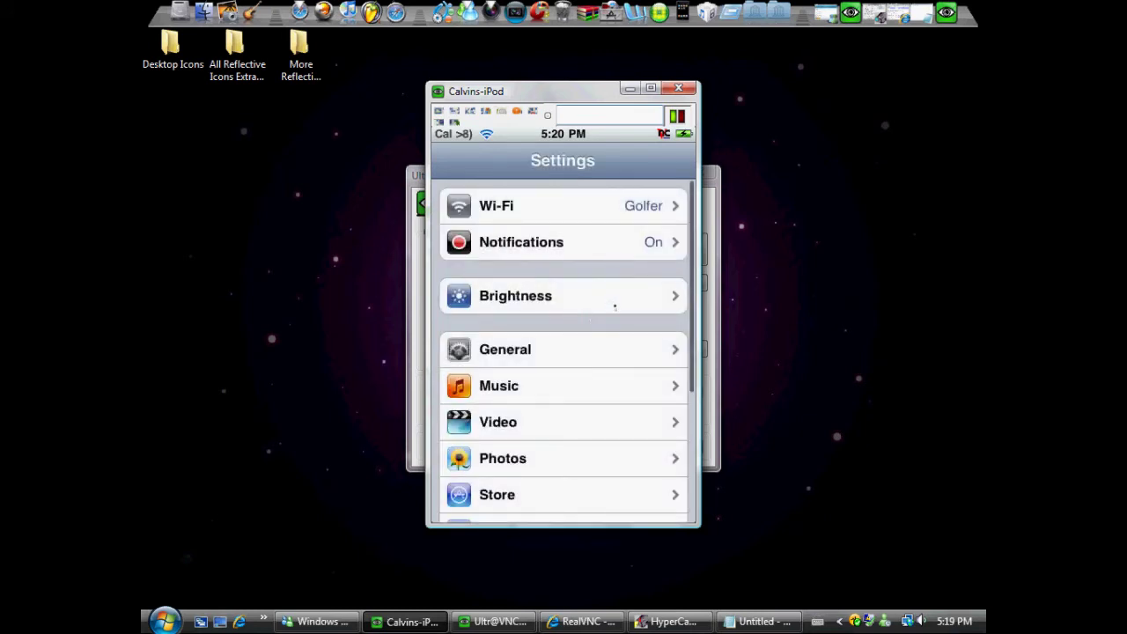
- View the iPod's Wi-Fi network list, then minimize the iPod viewer window
{"action": "left_click", "coordinate": [603, 213]}
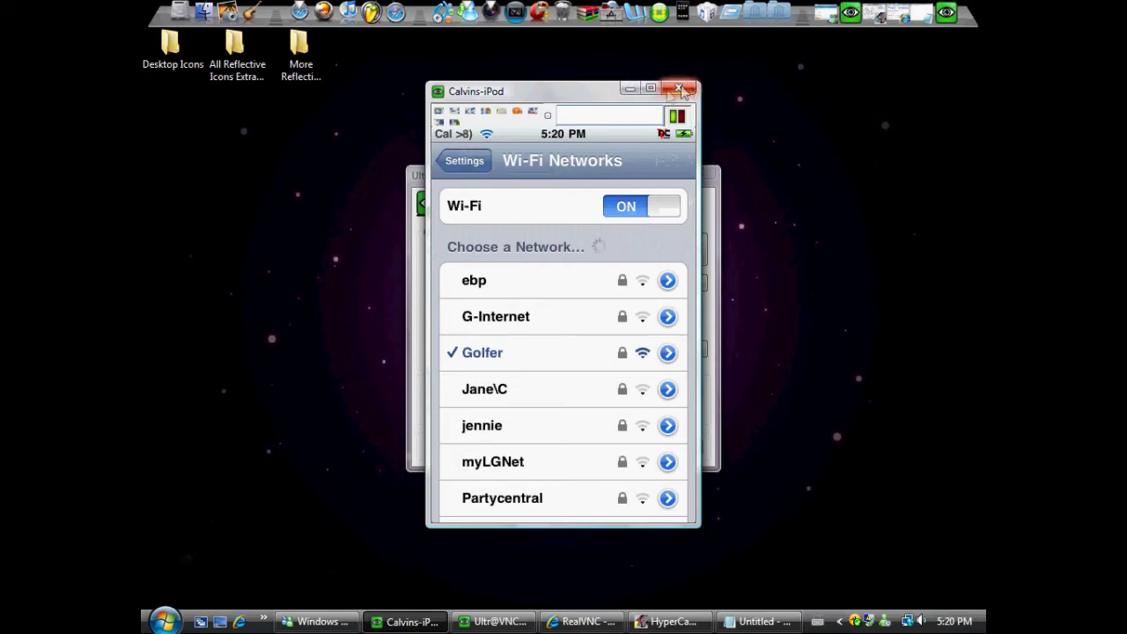
{"action": "left_click", "coordinate": [631, 89]}
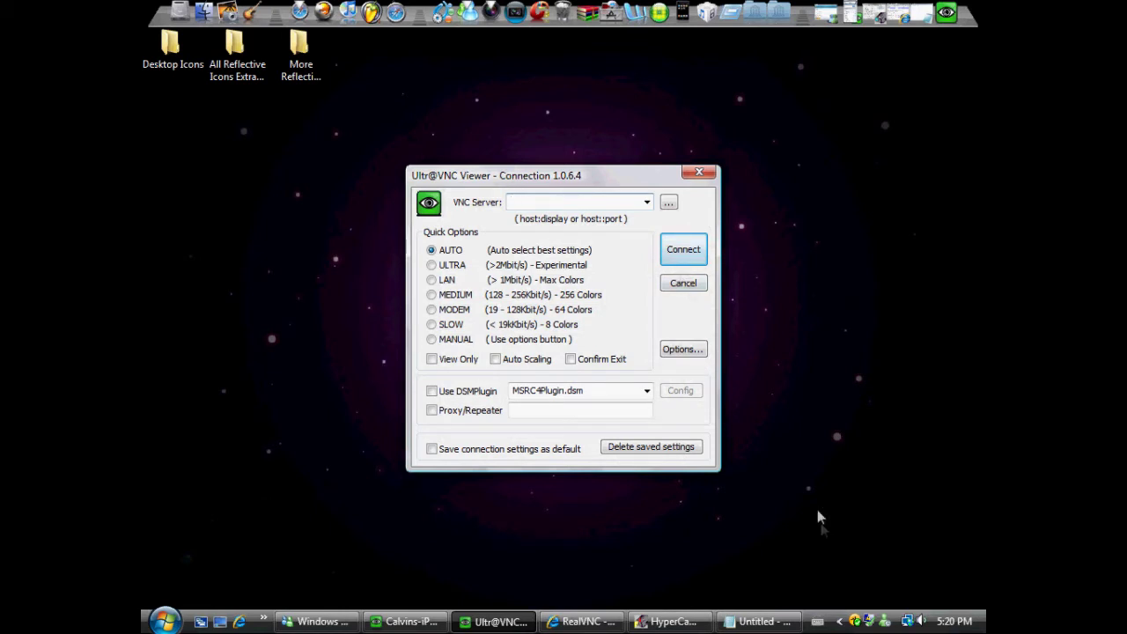
- Close the old iPod session, reposition the connection dialog, and reconnect to 192.168.0.100
{"action": "left_click", "coordinate": [428, 620]}
{"action": "left_click", "coordinate": [679, 88]}
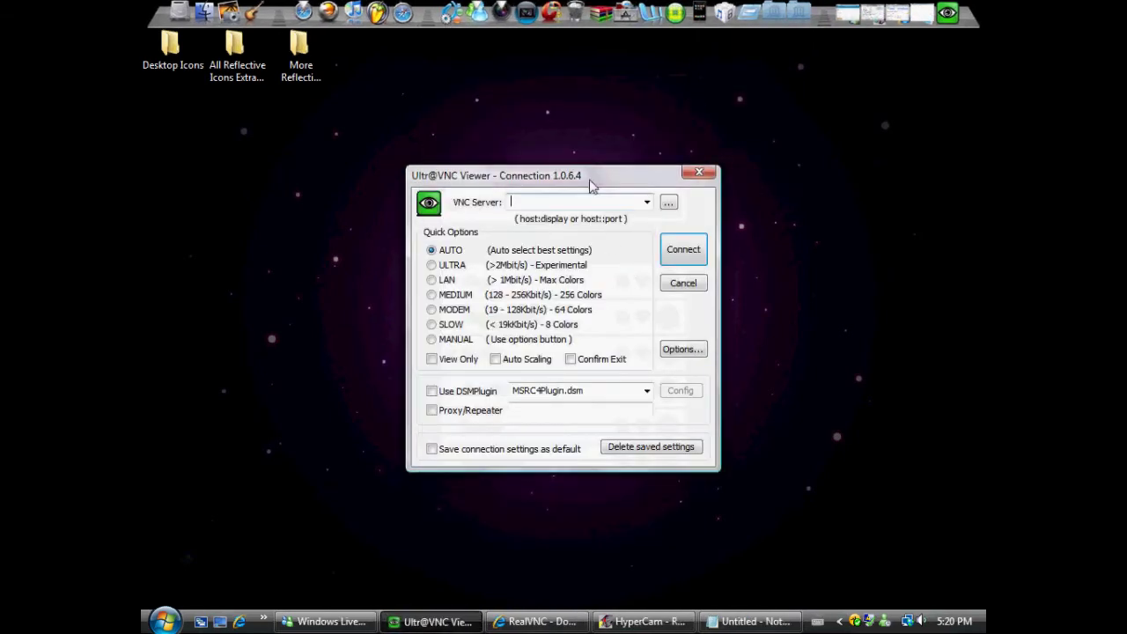
{"action": "left_click_drag", "start_coordinate": [589, 177], "coordinate": [624, 612]}
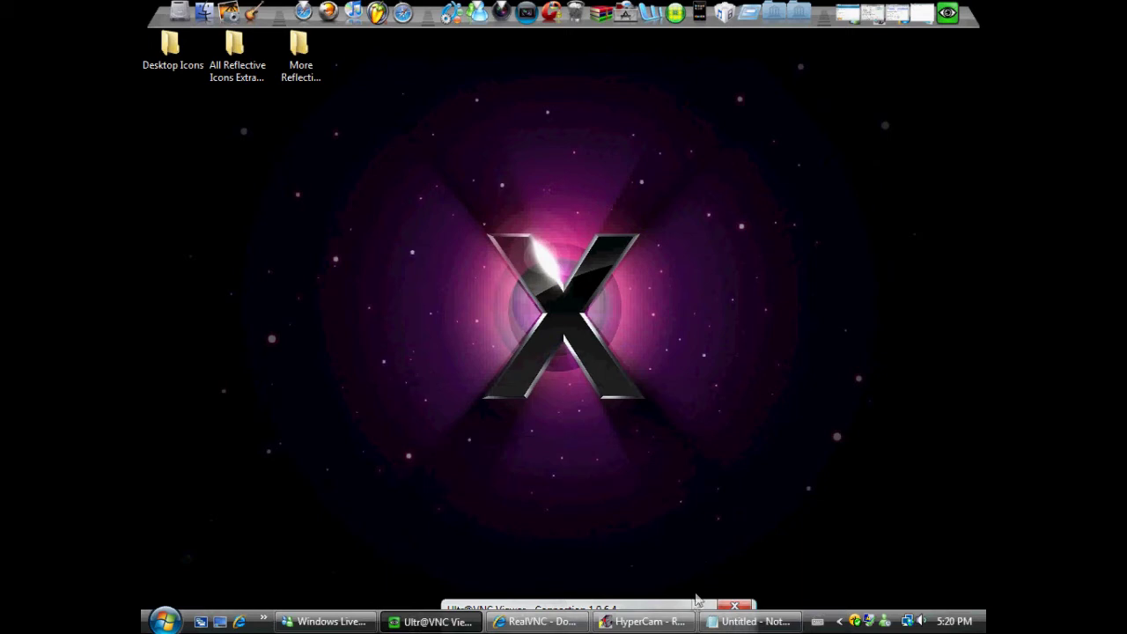
{"action": "mouse_move", "coordinate": [694, 608]}
{"action": "left_mouse_down"}
{"action": "mouse_move", "coordinate": [695, 582]}
{"action": "mouse_move", "coordinate": [697, 608]}
{"action": "left_mouse_up"}
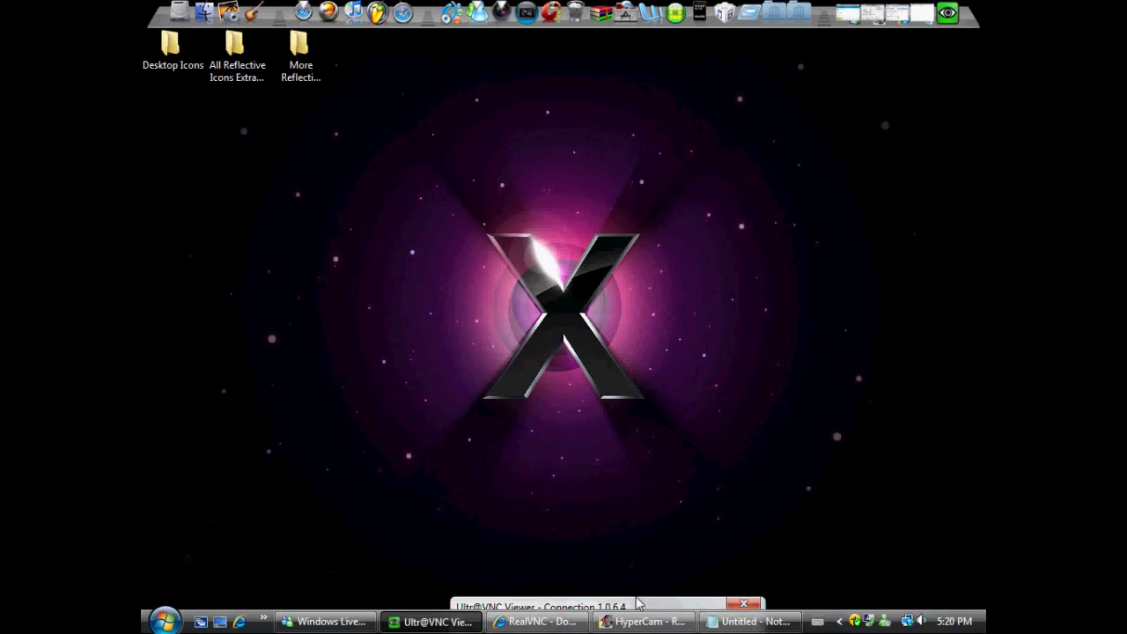
{"action": "left_click_drag", "start_coordinate": [638, 603], "coordinate": [551, 431]}
{"action": "left_click", "coordinate": [640, 506]}
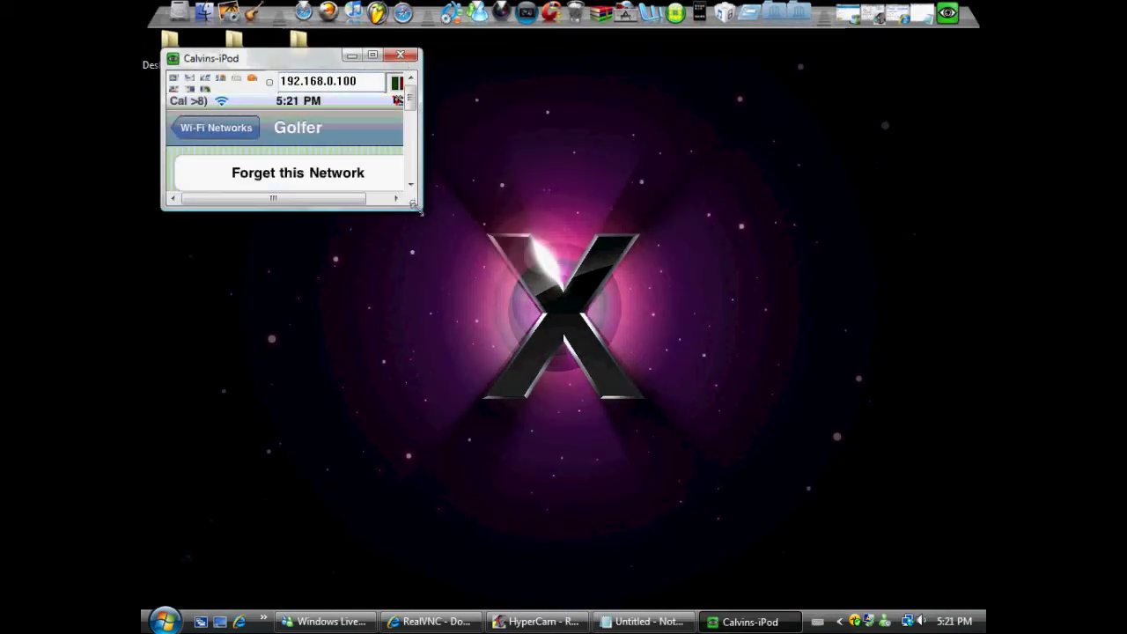
{"action": "left_click_drag", "start_coordinate": [422, 209], "coordinate": [438, 494]}
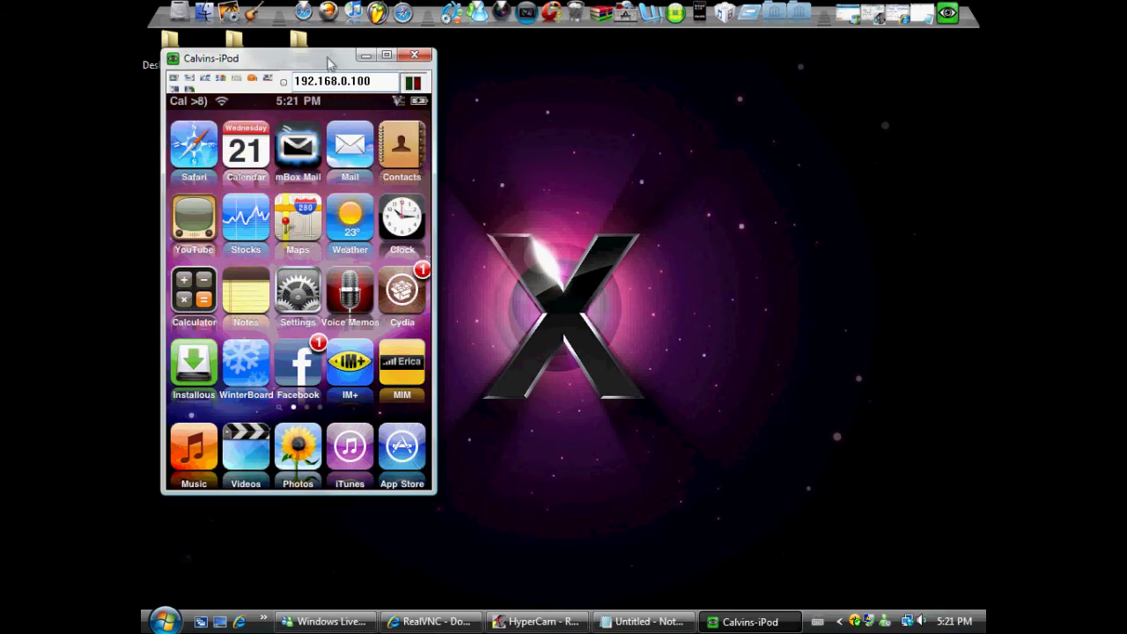
- Nudge the iPod viewer window slightly right and bring up HyperCam
{"action": "left_click_drag", "start_coordinate": [329, 62], "coordinate": [351, 66]}
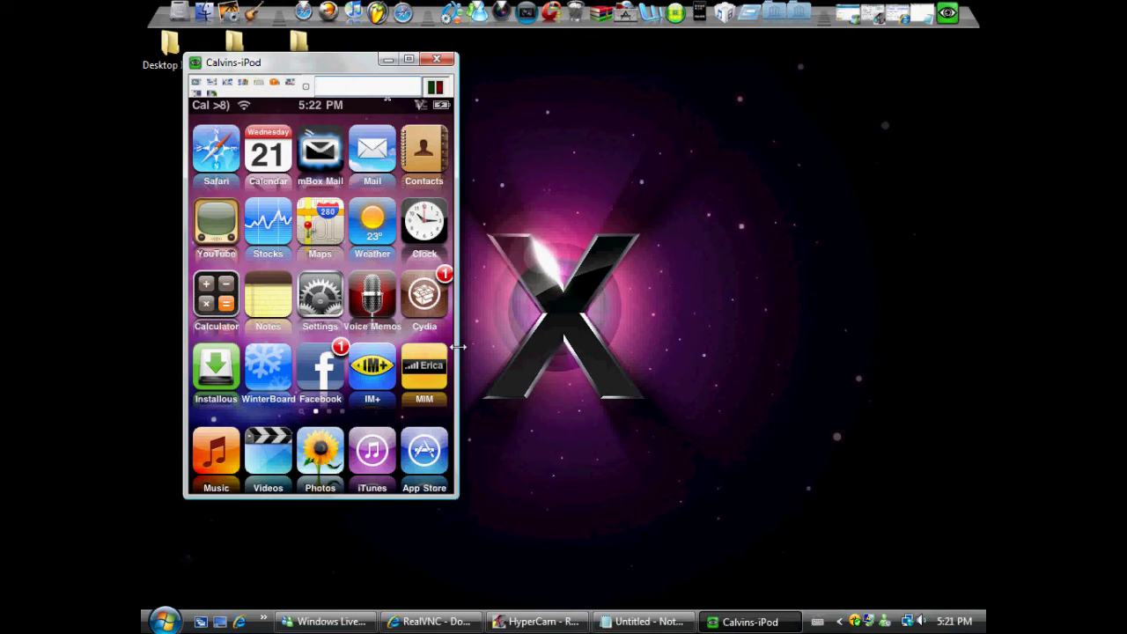
{"action": "left_click", "coordinate": [537, 622]}
- Start a HyperCam recording with F2, hide the recorder, and launch Make It Mine
{"action": "key", "text": "F2"}
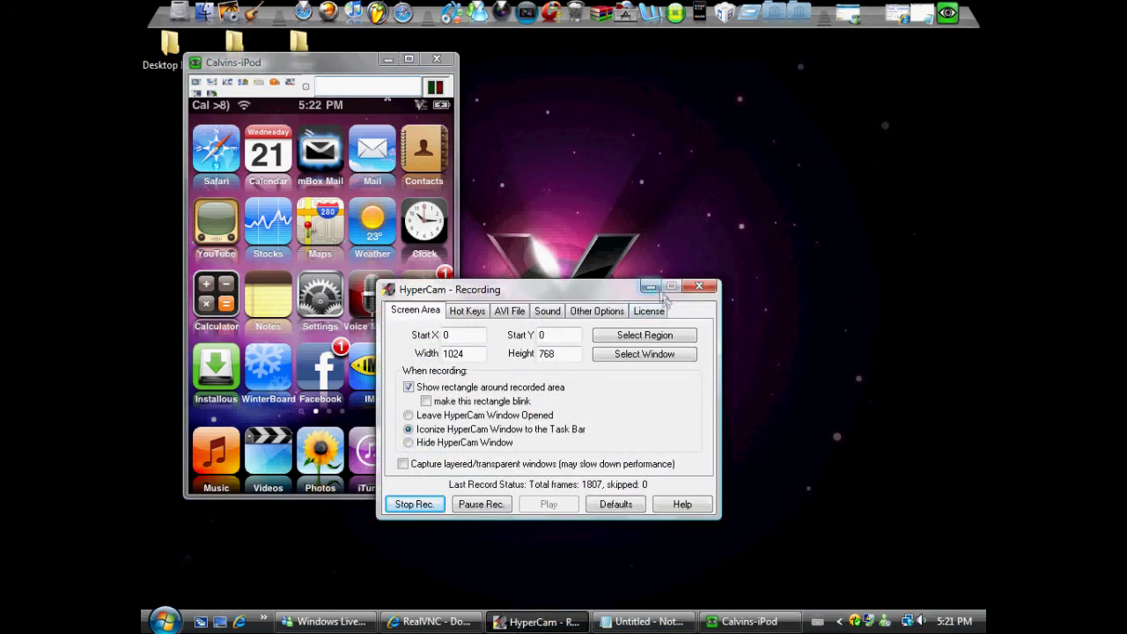
{"action": "left_click", "coordinate": [648, 289]}
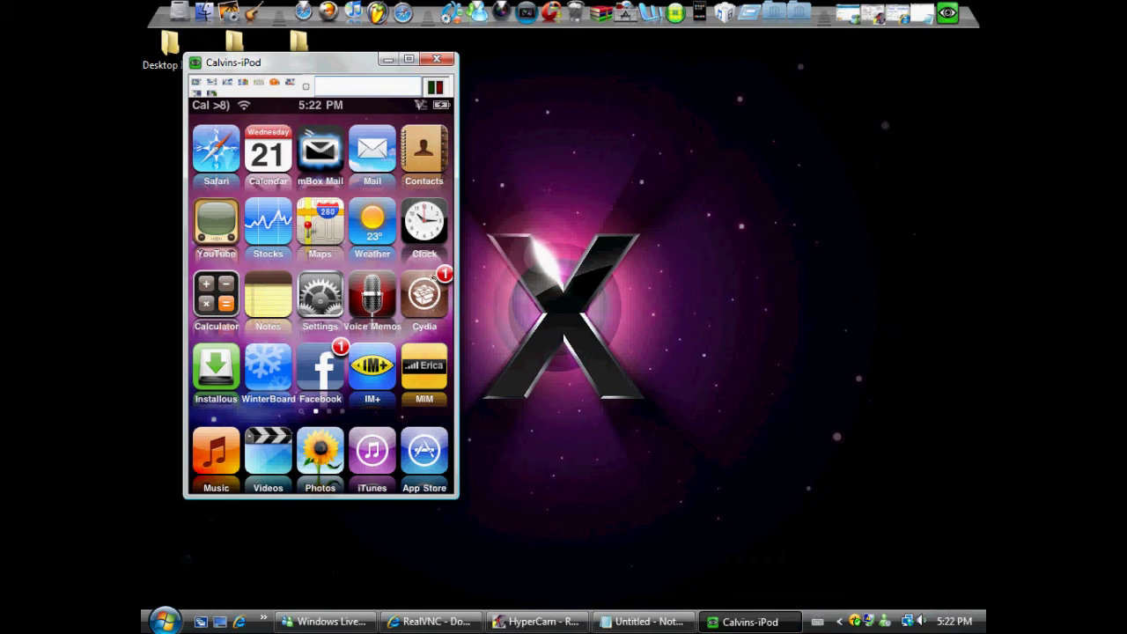
{"action": "left_click", "coordinate": [433, 277]}
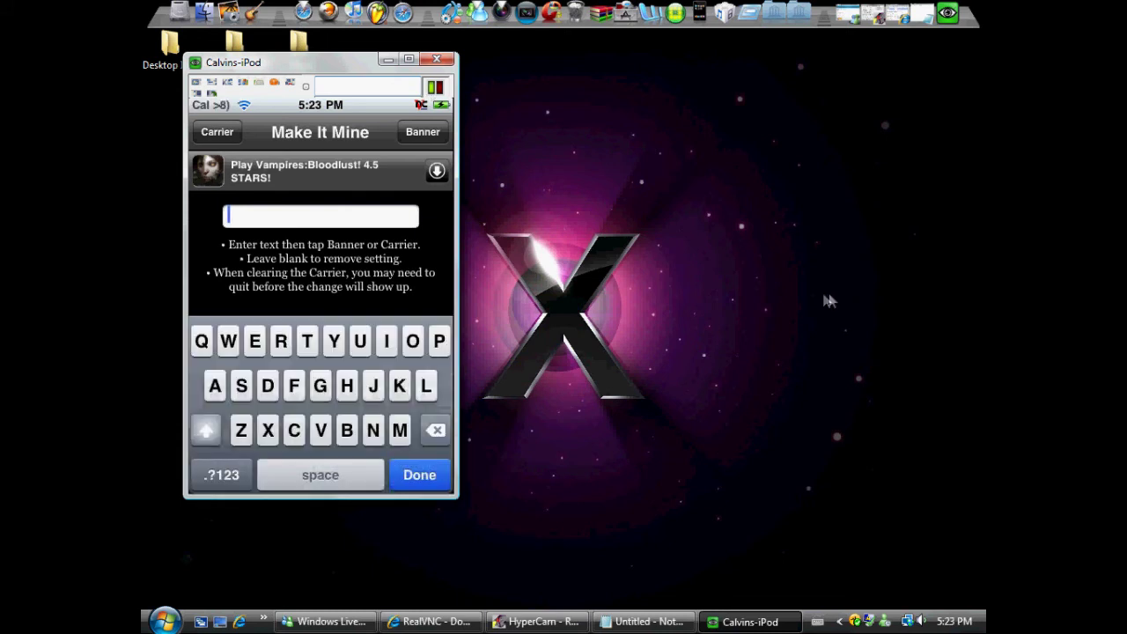
- Enter 'Hi' and apply it as both the iPod's carrier name and banner text
{"action": "left_click", "coordinate": [347, 385]}
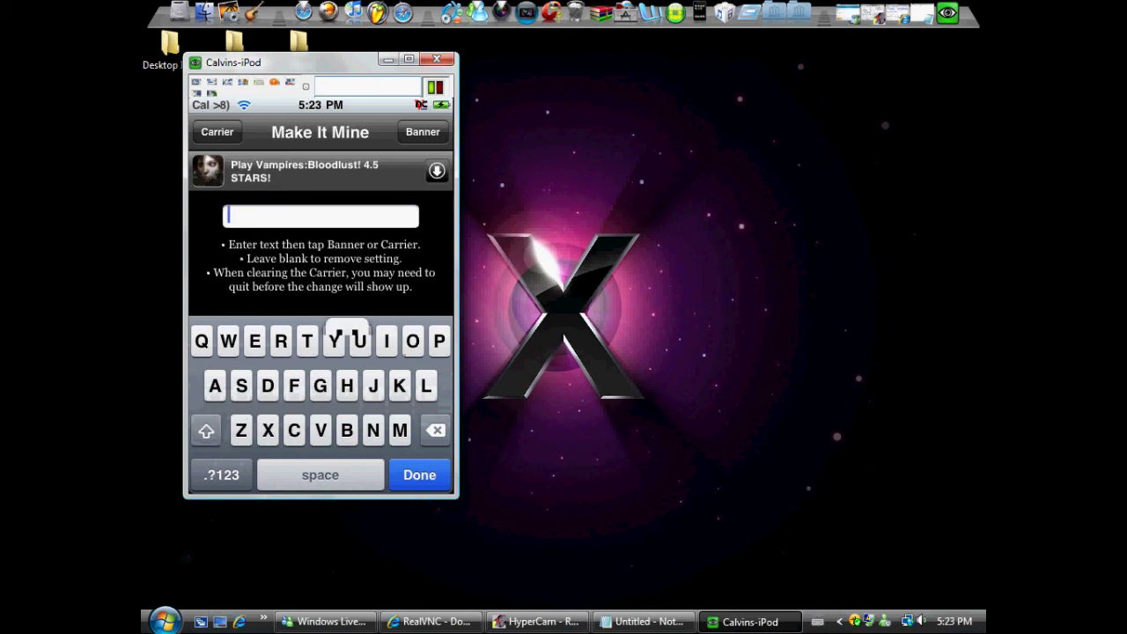
{"action": "left_click", "coordinate": [388, 344]}
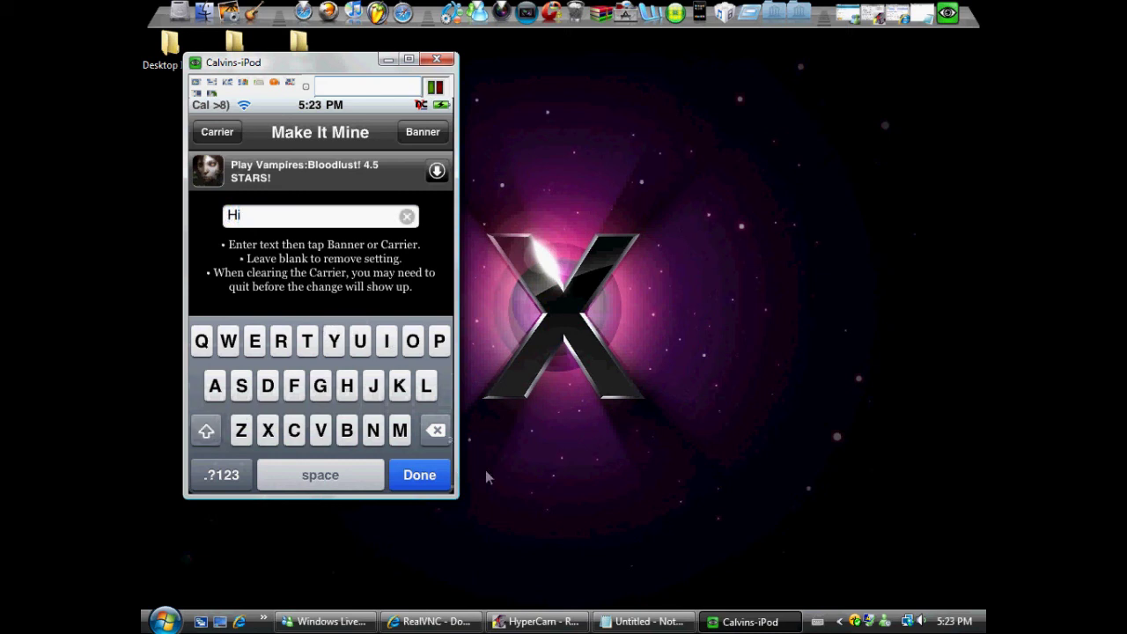
{"action": "key", "text": "Return"}
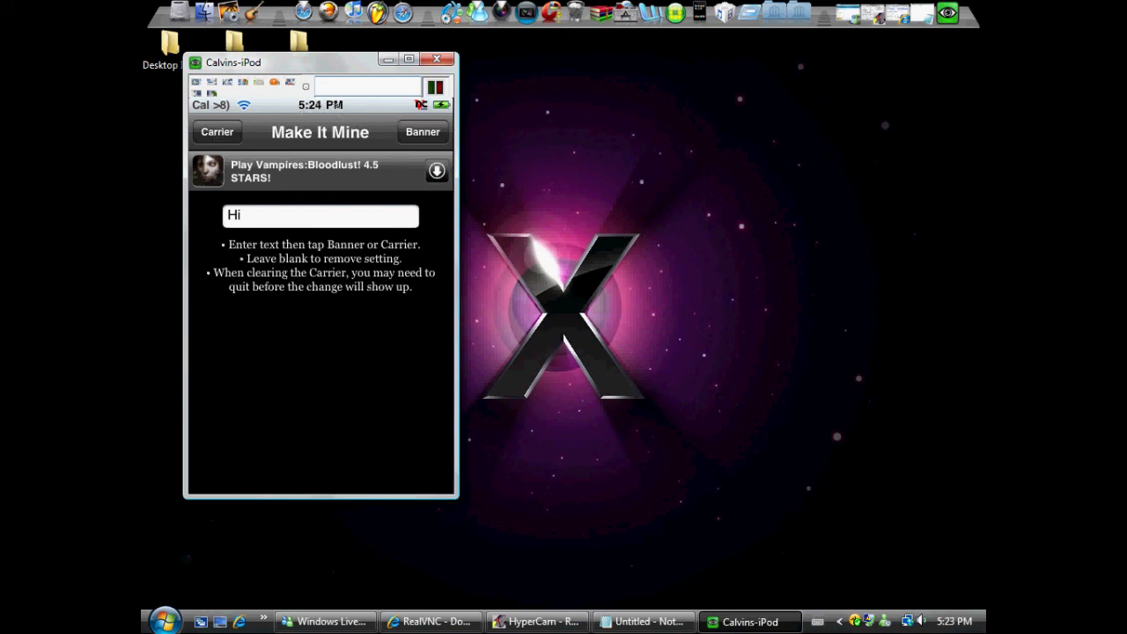
{"action": "left_click", "coordinate": [215, 133]}
{"action": "left_click", "coordinate": [423, 132]}
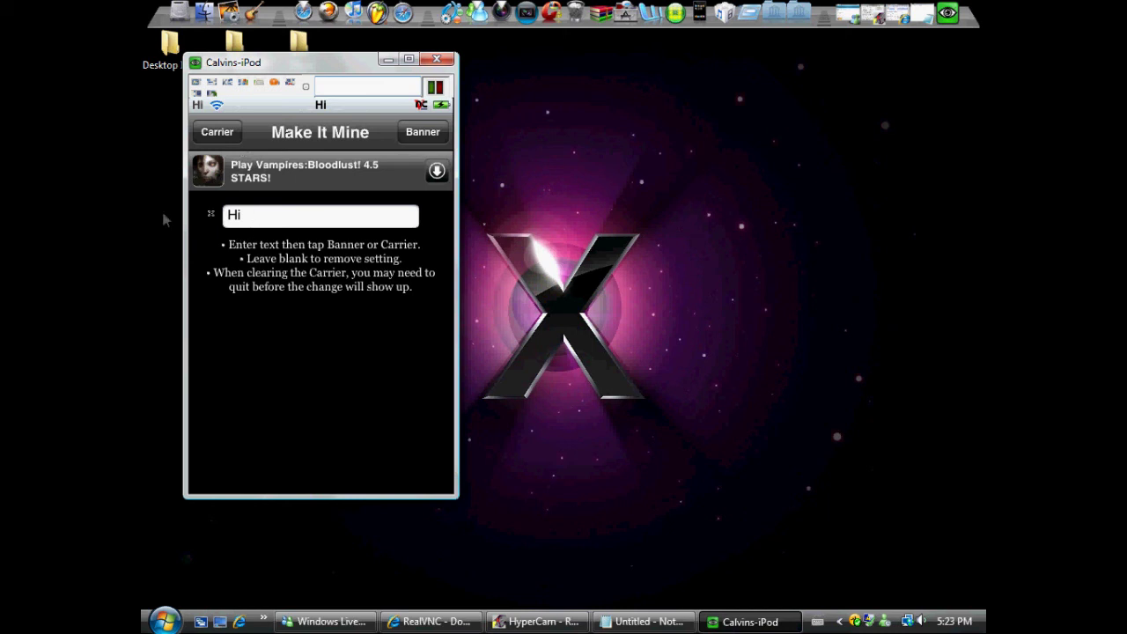
{"action": "left_click", "coordinate": [242, 216]}
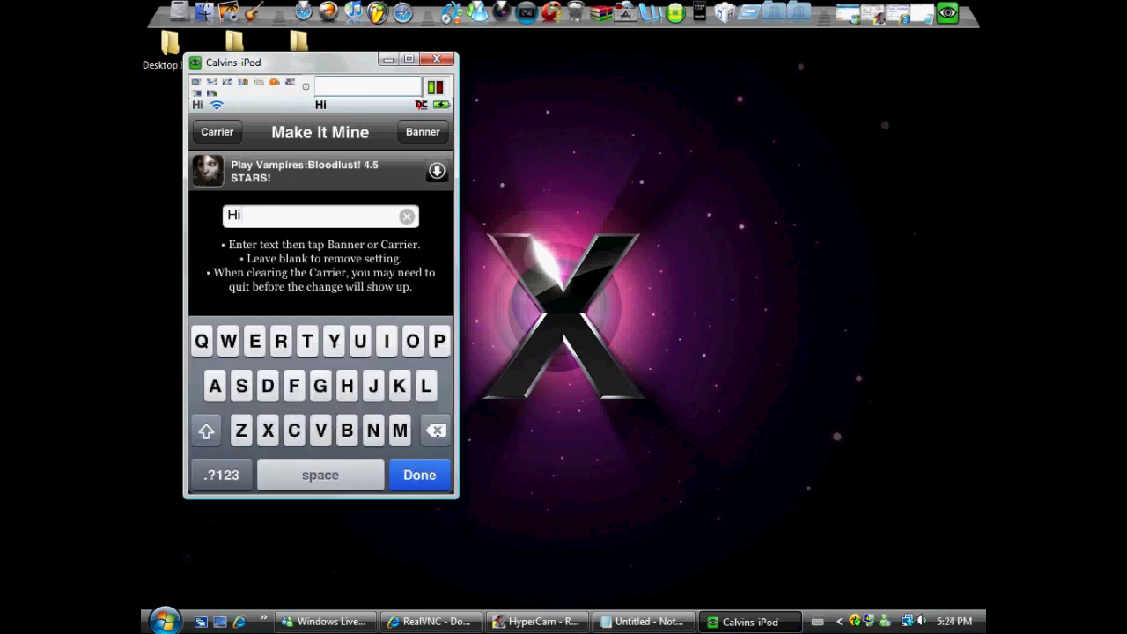
- Replace 'Hi' with the new first name and apply it as carrier name and banner
{"action": "key", "text": "BackSpace"}
{"action": "key", "text": "BackSpace"}
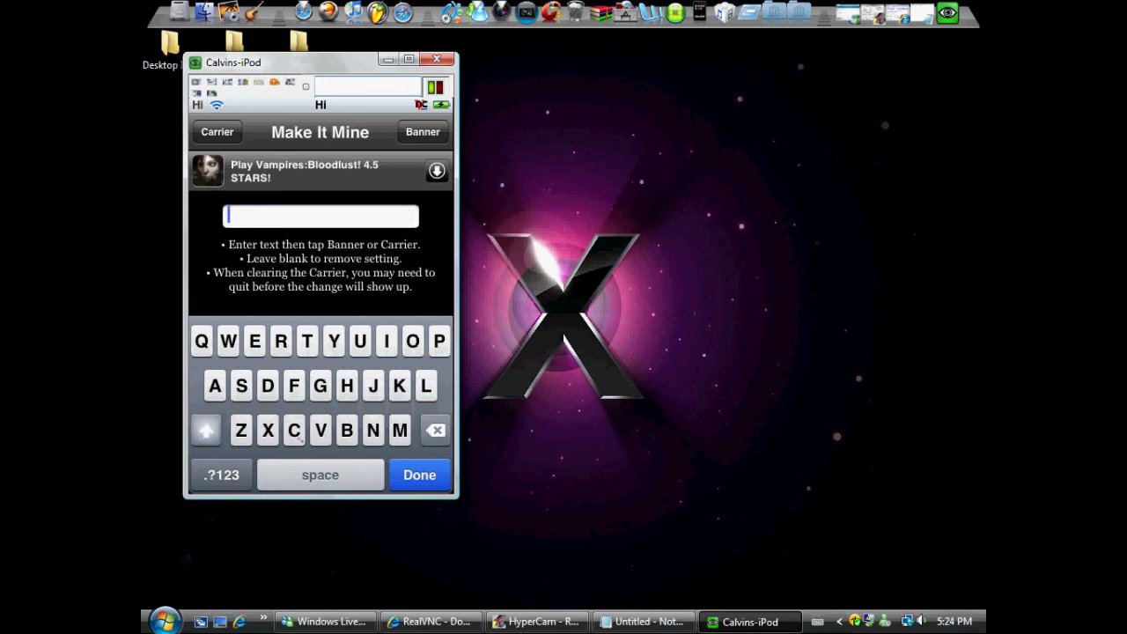
{"action": "left_click", "coordinate": [297, 433]}
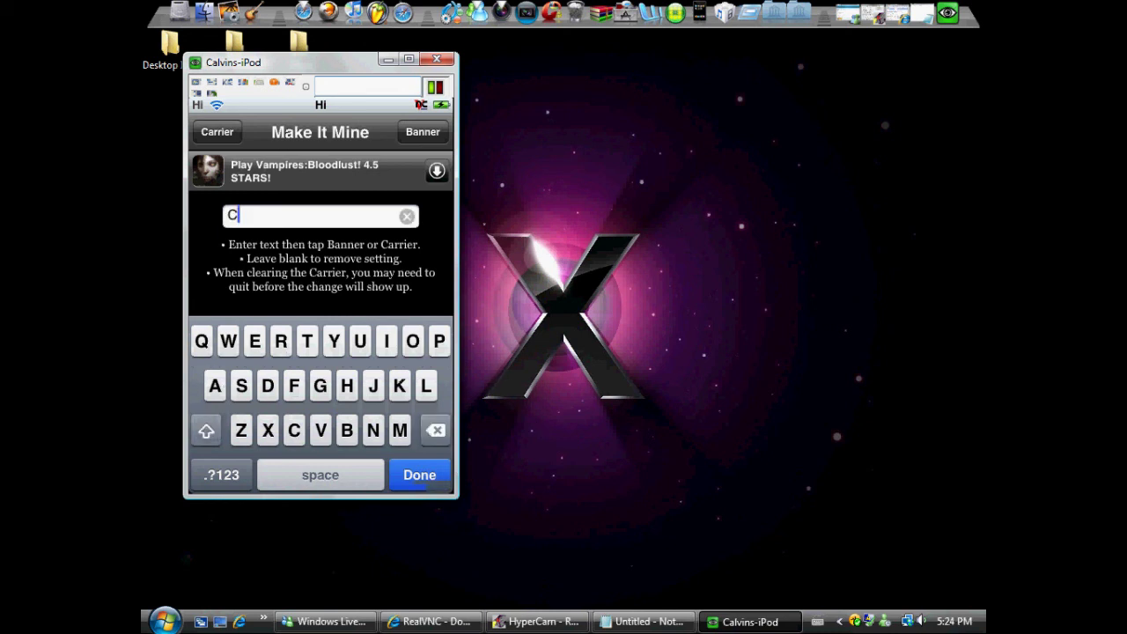
{"action": "type", "text": "alvin"}
{"action": "left_click", "coordinate": [419, 475]}
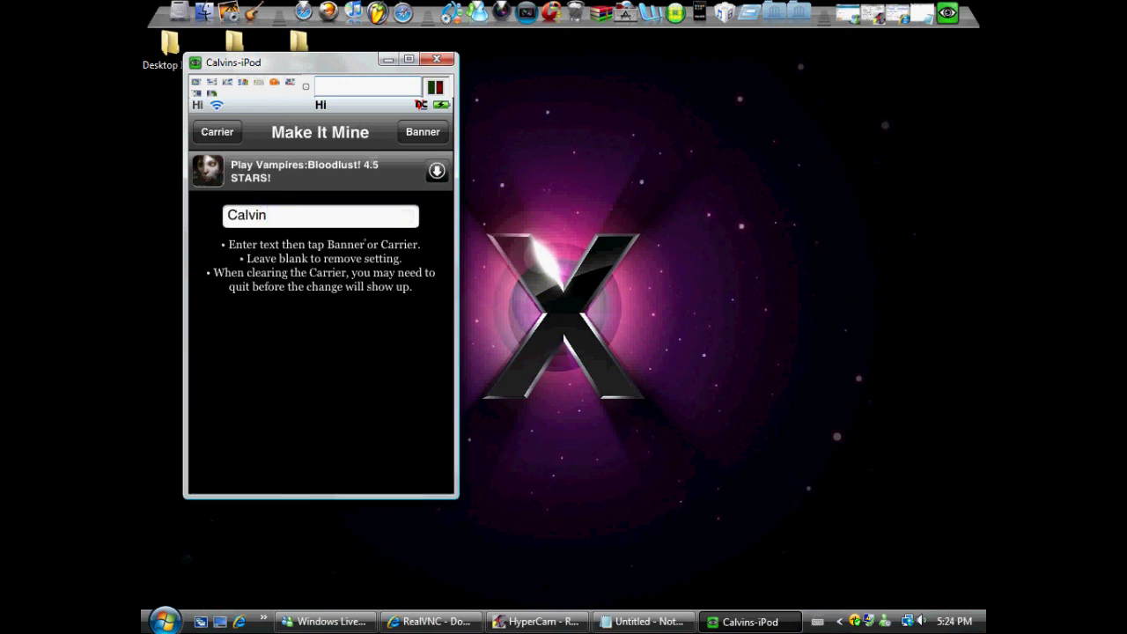
{"action": "left_click", "coordinate": [232, 134]}
{"action": "left_click", "coordinate": [434, 139]}
- Empty the text and apply a blank banner so the clock shows again
{"action": "left_click", "coordinate": [274, 219]}
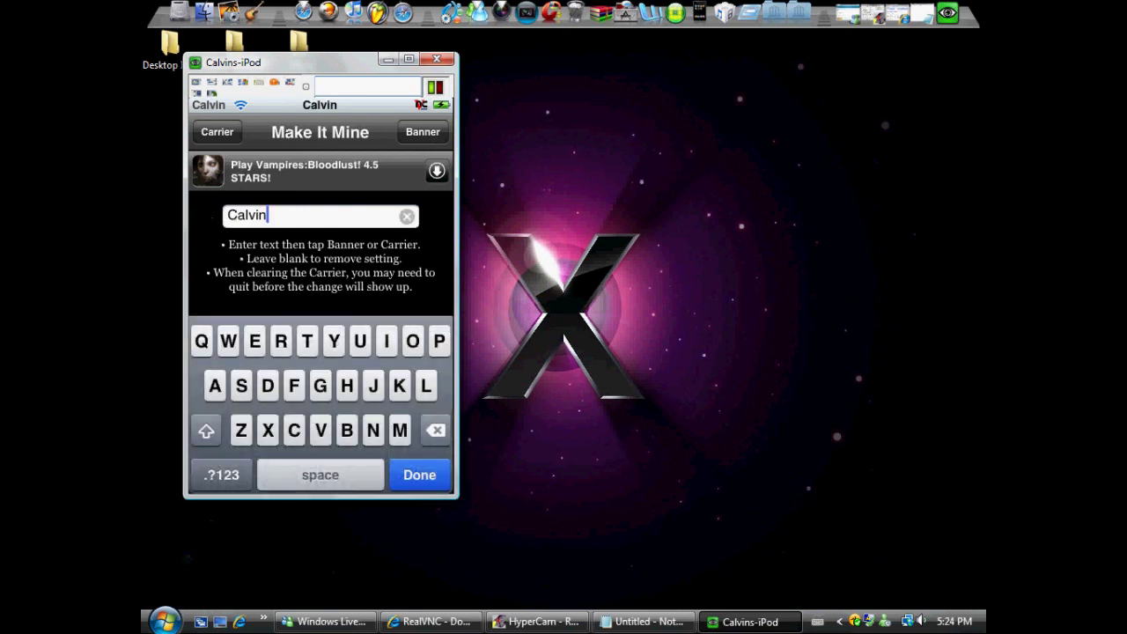
{"action": "key", "text": "BackSpace"}
{"action": "key", "text": "BackSpace"}
{"action": "key", "text": "BackSpace"}
{"action": "key", "text": "BackSpace"}
{"action": "key", "text": "BackSpace"}
{"action": "key", "text": "BackSpace"}
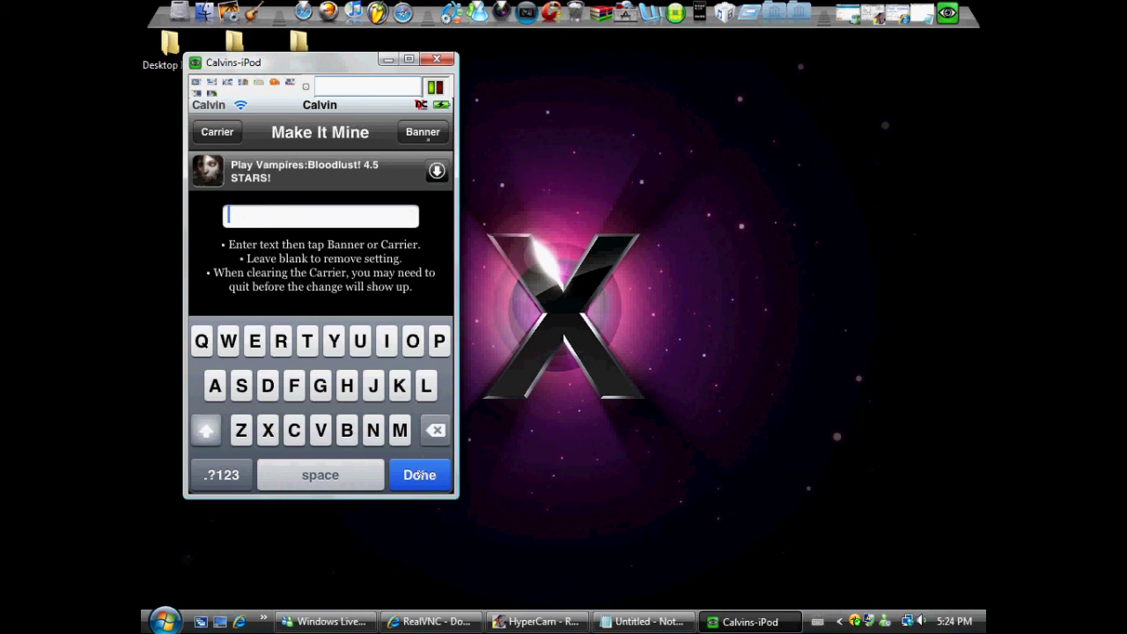
{"action": "left_click", "coordinate": [419, 474]}
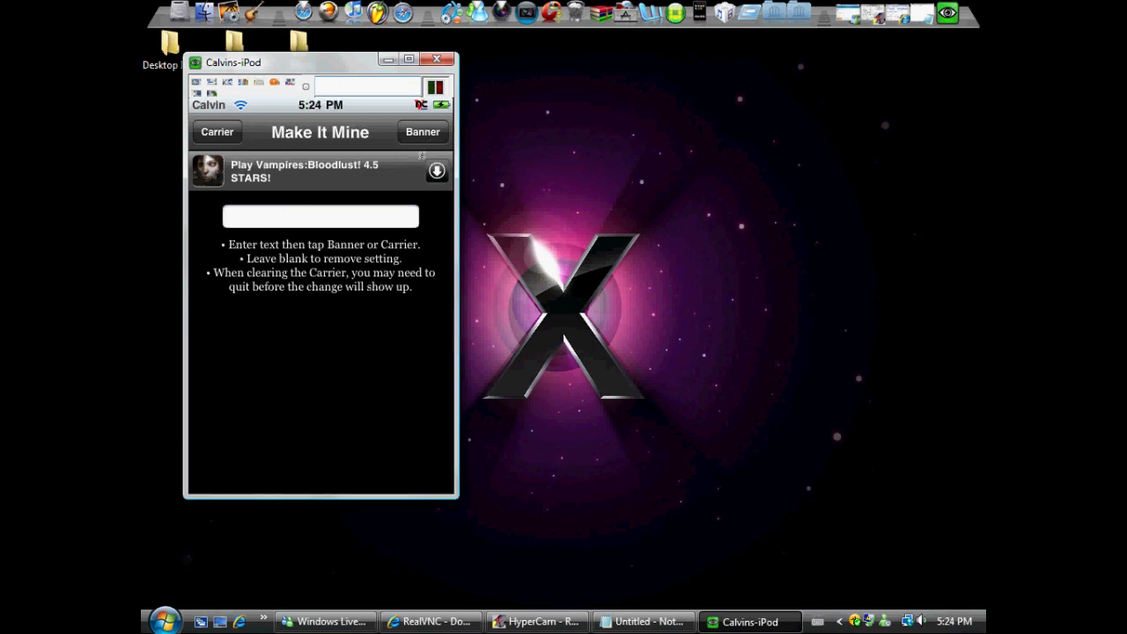